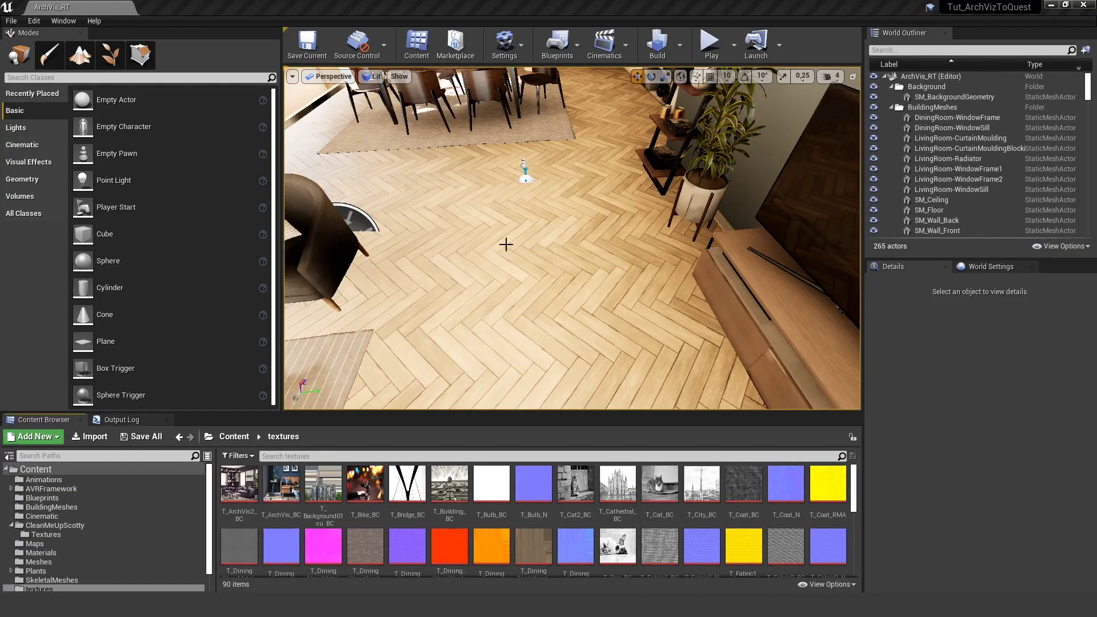
Open the T_ArchVis_BC texture used by the small framed sofa picture and dock its editor beside the ArchVis_RT level tab
{"action": "right_click_drag", "start_coordinate": [572, 237], "coordinate": [509, 143]}
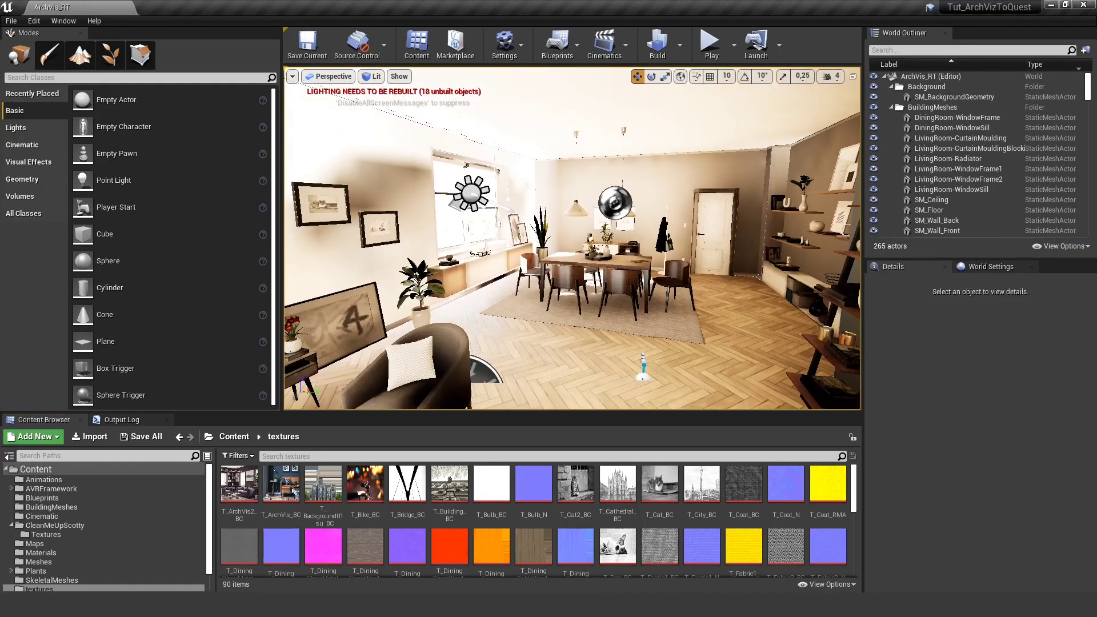
{"action": "right_click_drag", "start_coordinate": [572, 237], "coordinate": [594, 257]}
{"action": "key", "text": "s"}
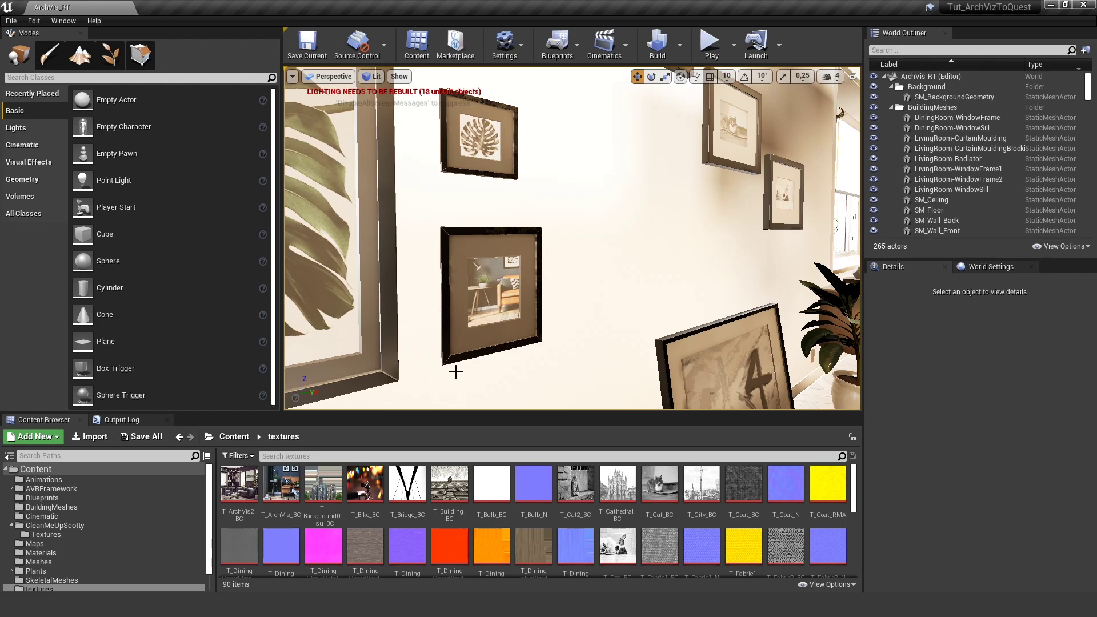
{"action": "right_click_drag", "start_coordinate": [499, 304], "coordinate": [408, 304]}
{"action": "key", "text": "w"}
{"action": "mouse_move", "coordinate": [574, 265]}
{"action": "right_mouse_down"}
{"action": "mouse_move", "coordinate": [560, 264]}
{"action": "mouse_move", "coordinate": [611, 290]}
{"action": "mouse_move", "coordinate": [575, 264]}
{"action": "right_mouse_up"}
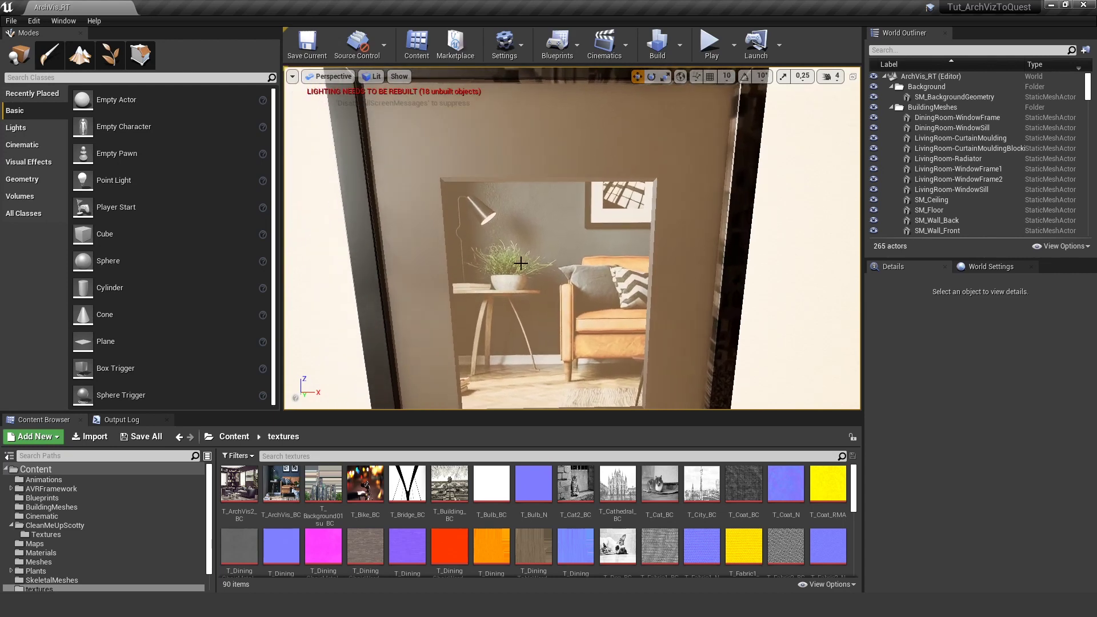
{"action": "double_click", "coordinate": [290, 479]}
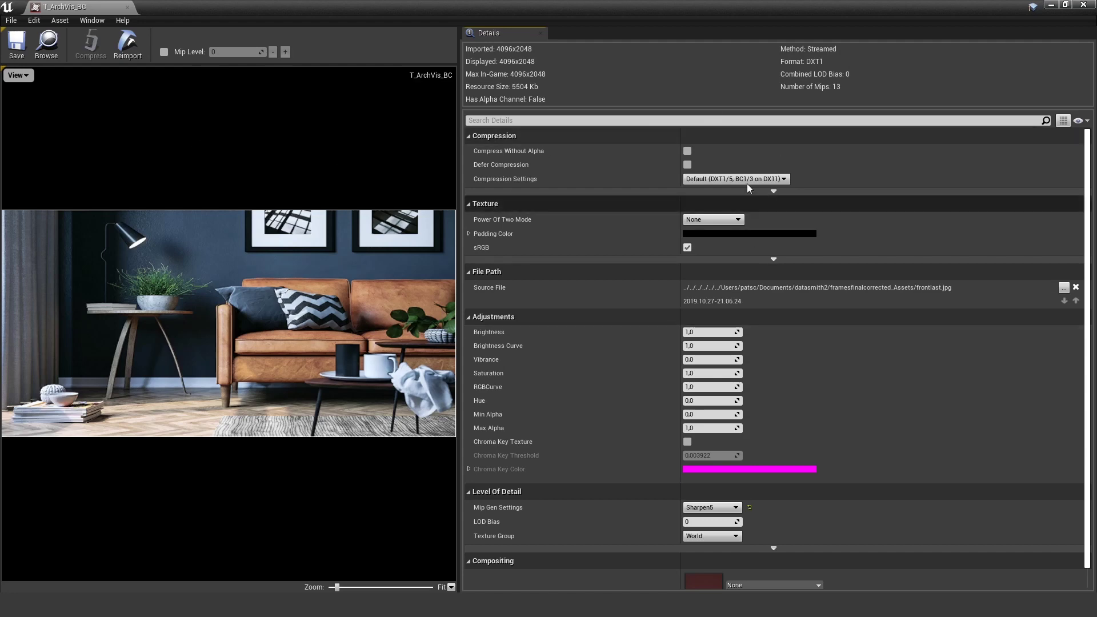
{"action": "left_click_drag", "start_coordinate": [80, 6], "coordinate": [214, 8]}
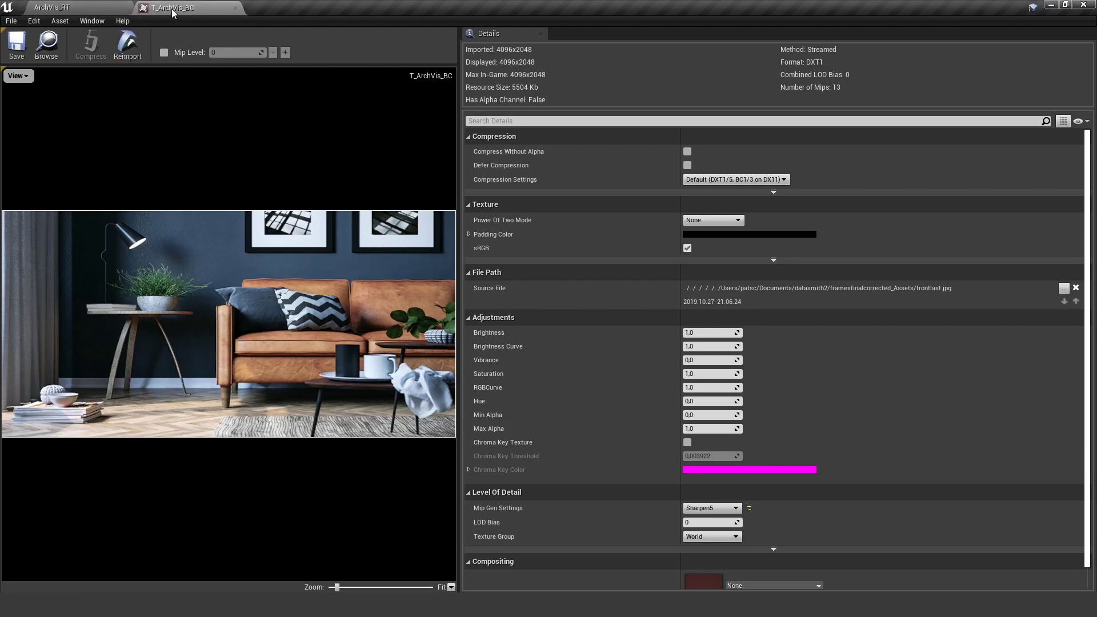
Return to the ArchVis_RT level and enlarge the Content Browser area to show more rows of textures
{"action": "left_click", "coordinate": [92, 7]}
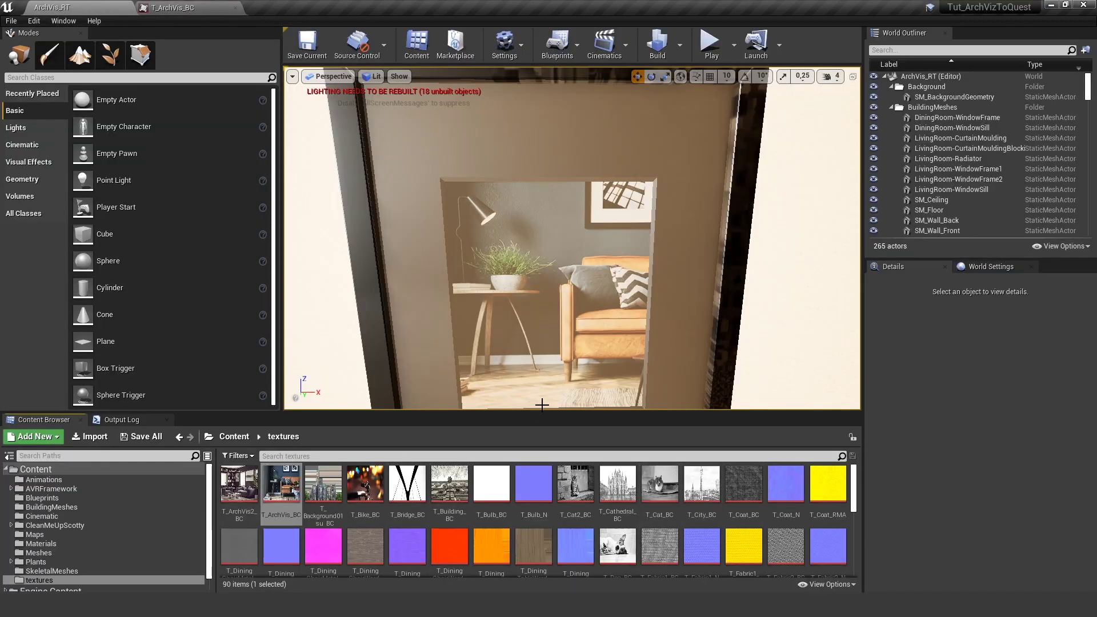
{"action": "left_click_drag", "start_coordinate": [540, 412], "coordinate": [497, 375]}
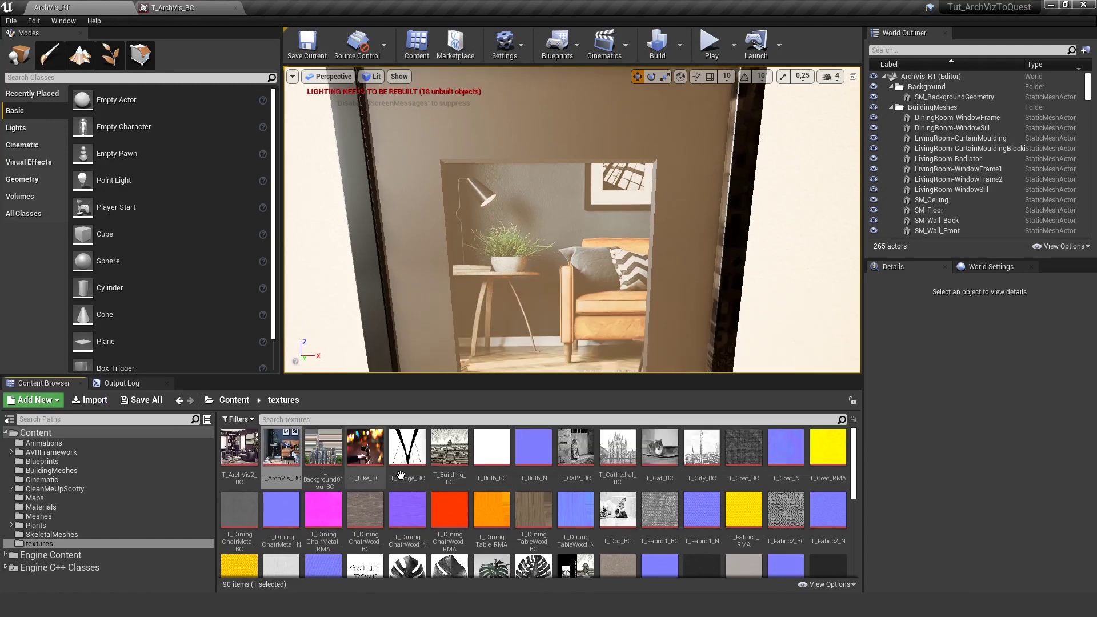
{"action": "mouse_move", "coordinate": [296, 454]}
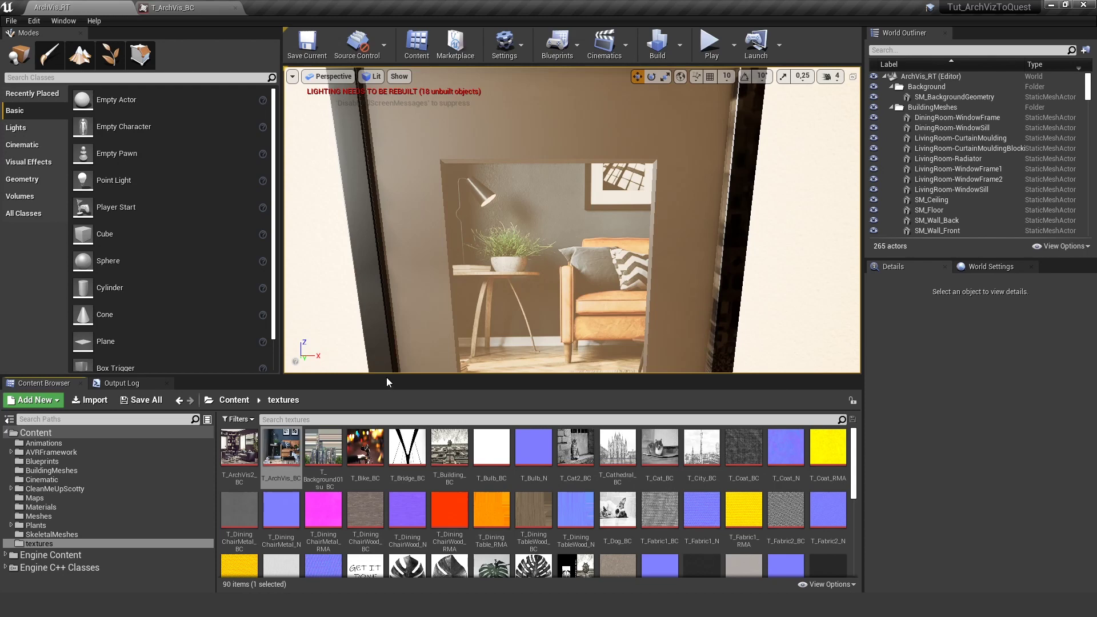
{"action": "left_click_drag", "start_coordinate": [387, 376], "coordinate": [382, 356]}
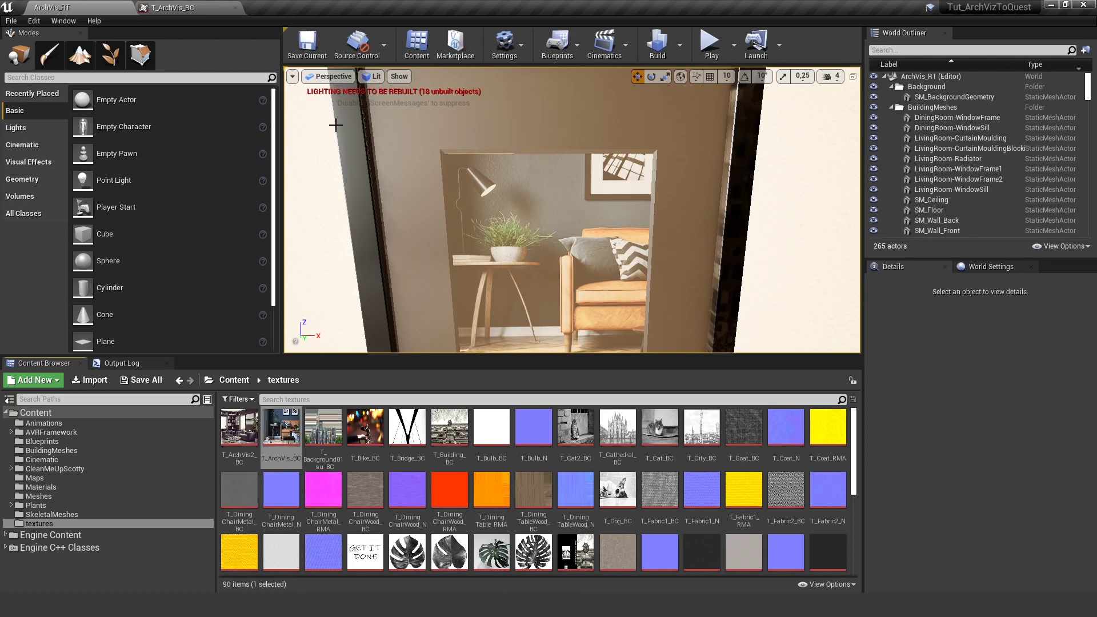
Set the T_ArchVis_BC texture's LOD Bias to 2 and check the framed picture in the level
{"action": "left_click", "coordinate": [181, 9]}
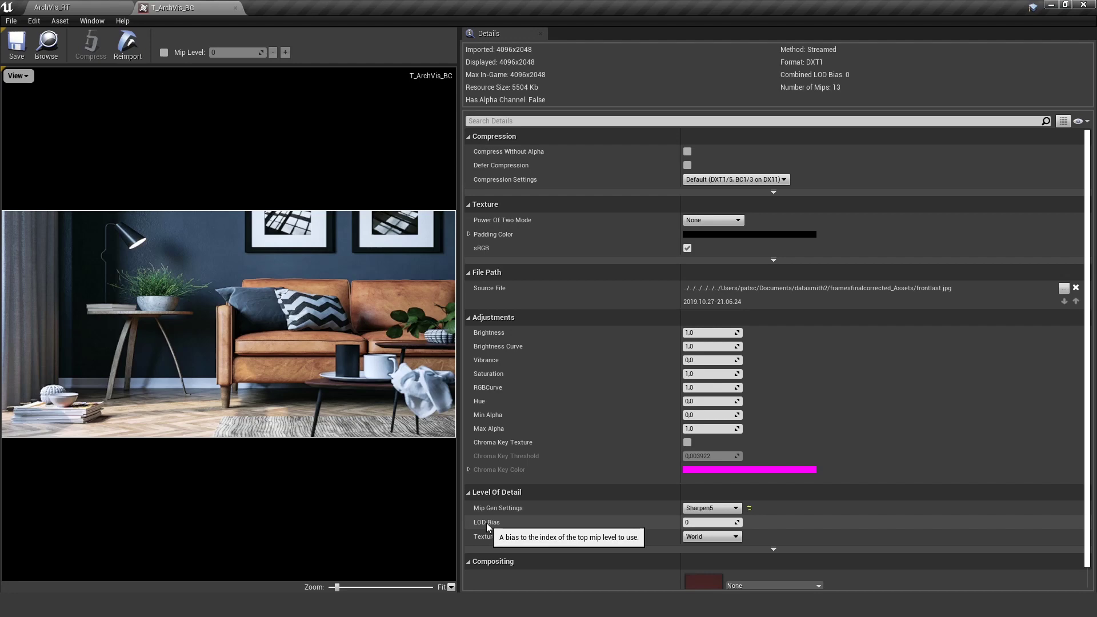
{"action": "left_click", "coordinate": [708, 522]}
{"action": "type", "text": "22"}
{"action": "key", "text": "BackSpace"}
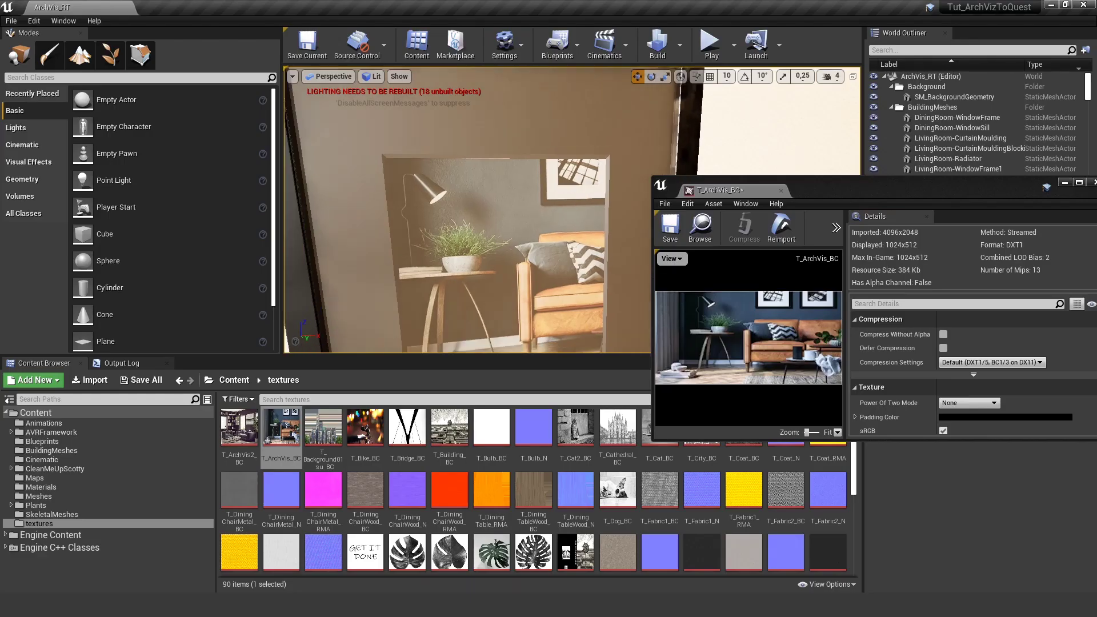
{"action": "mouse_move", "coordinate": [468, 211]}
{"action": "right_mouse_down"}
{"action": "mouse_move", "coordinate": [477, 211]}
{"action": "mouse_move", "coordinate": [343, 226]}
{"action": "mouse_move", "coordinate": [478, 214]}
{"action": "right_mouse_up"}
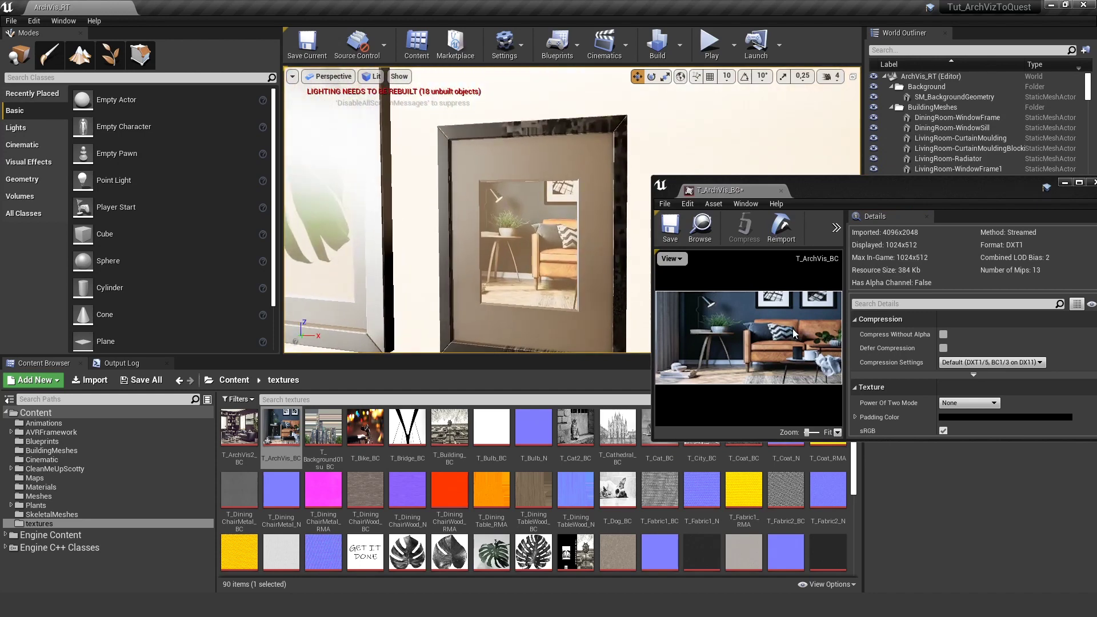
Make the floating texture editor taller, set LOD Bias to 6 and check the framed picture in the level
{"action": "left_click_drag", "start_coordinate": [913, 440], "coordinate": [914, 552]}
{"action": "scroll", "coordinate": [985, 485], "scroll_direction": "down", "scroll_amount": 5}
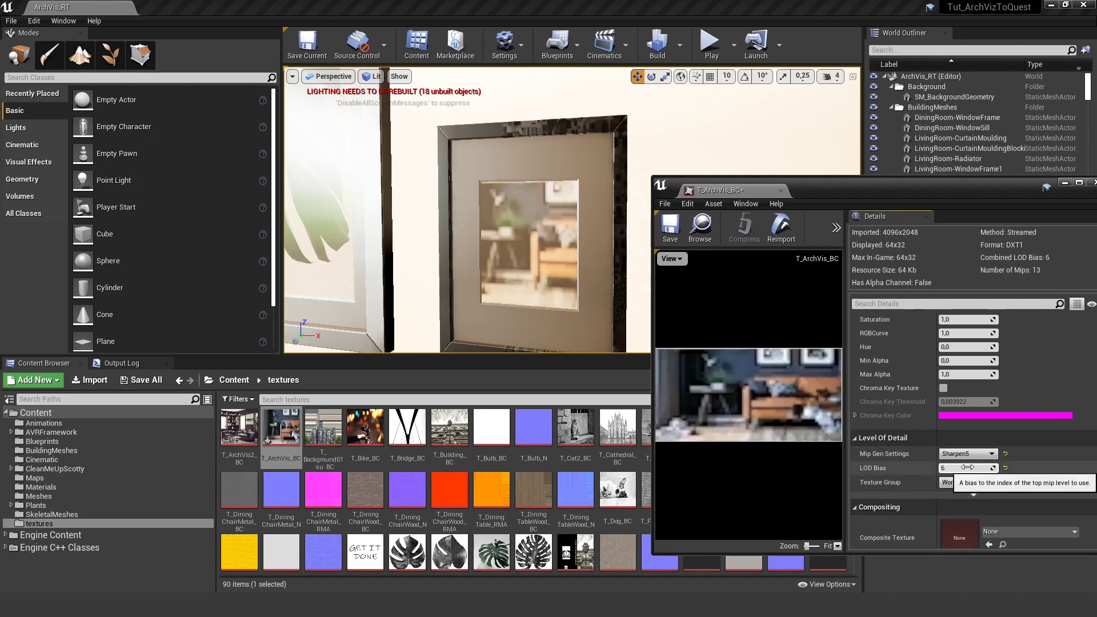
{"action": "mouse_move", "coordinate": [571, 240]}
{"action": "right_mouse_down"}
{"action": "mouse_move", "coordinate": [617, 240]}
{"action": "mouse_move", "coordinate": [571, 246]}
{"action": "right_mouse_up"}
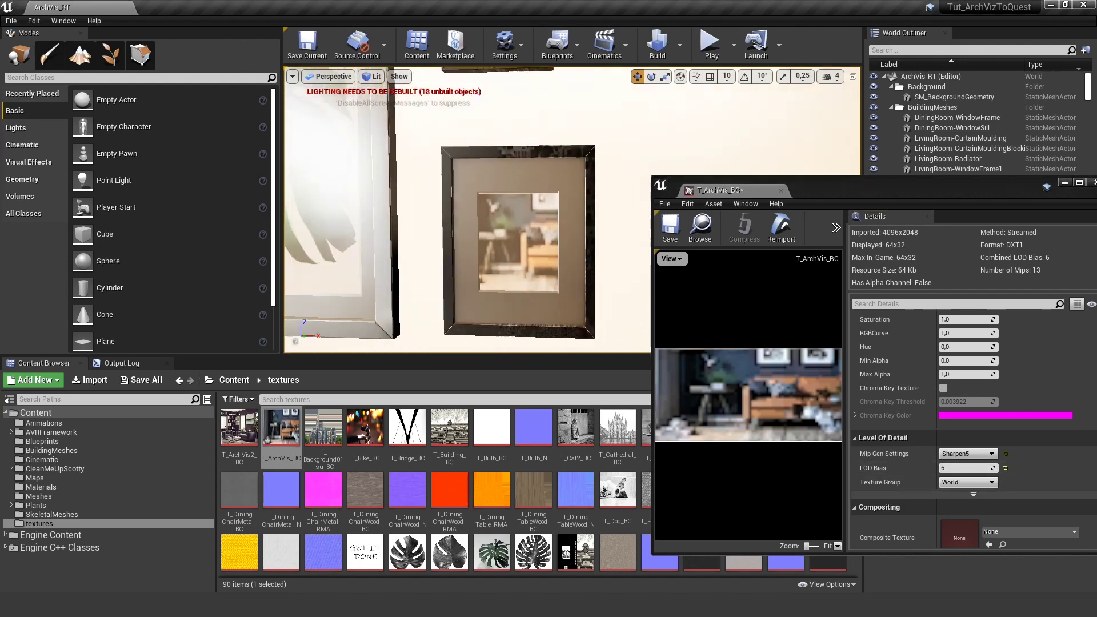
Set the T_ArchVis_BC texture's LOD Bias to 5 and check the picture wall from farther away
{"action": "left_click", "coordinate": [961, 468]}
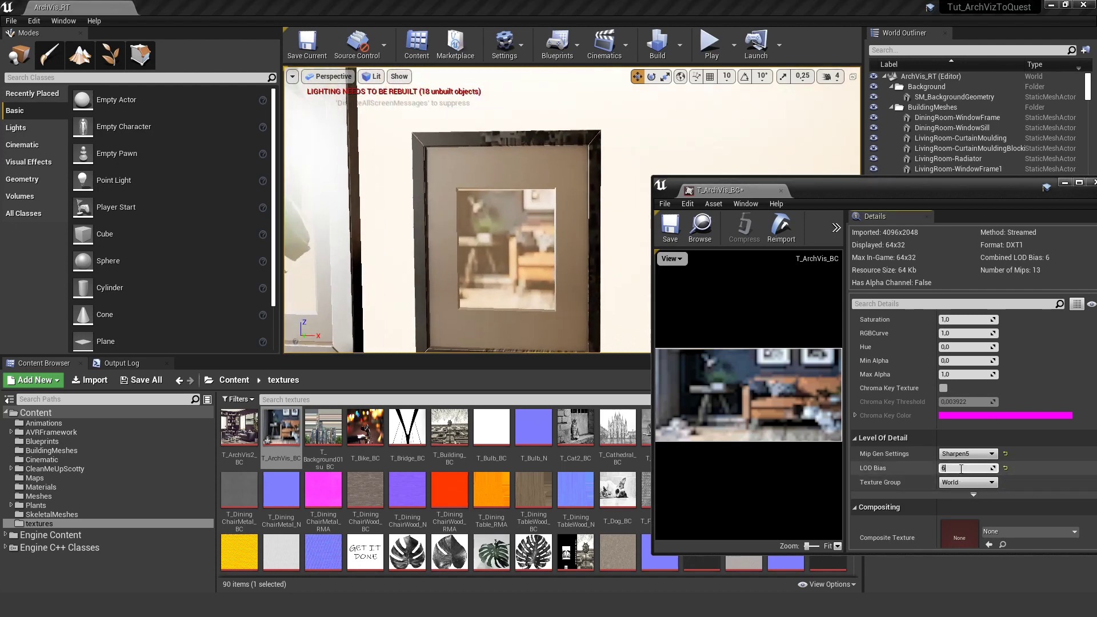
{"action": "type", "text": "5"}
{"action": "key", "text": "Return"}
{"action": "right_click_drag", "start_coordinate": [446, 250], "coordinate": [463, 227]}
{"action": "scroll", "coordinate": [528, 233], "scroll_direction": "down", "scroll_amount": 10}
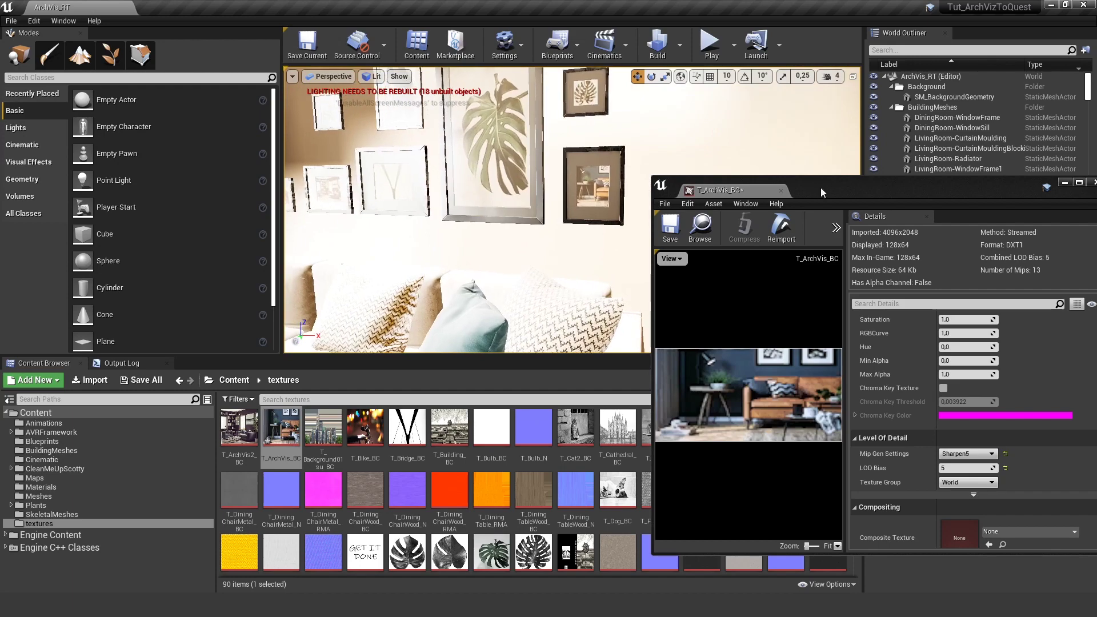
Move the texture editor aside to inspect the framed picture, then save T_ArchVis_BC and close its editor
{"action": "left_click_drag", "start_coordinate": [816, 187], "coordinate": [650, 392]}
{"action": "right_click_drag", "start_coordinate": [638, 228], "coordinate": [638, 227]}
{"action": "left_click_drag", "start_coordinate": [650, 394], "coordinate": [790, 120]}
{"action": "right_click_drag", "start_coordinate": [571, 251], "coordinate": [571, 251]}
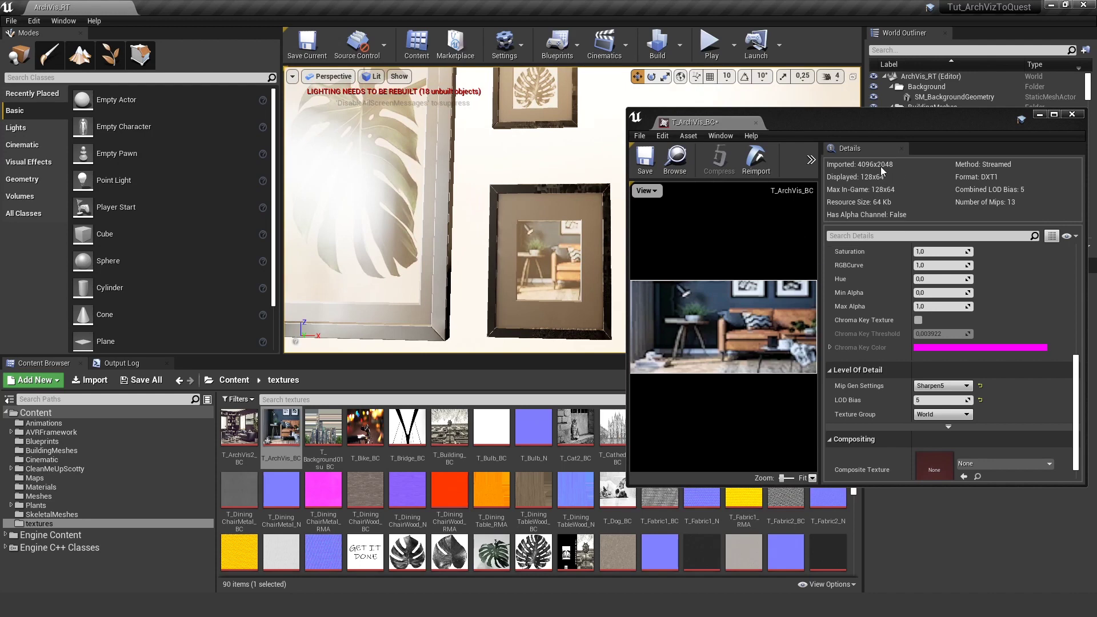
{"action": "left_click", "coordinate": [646, 166]}
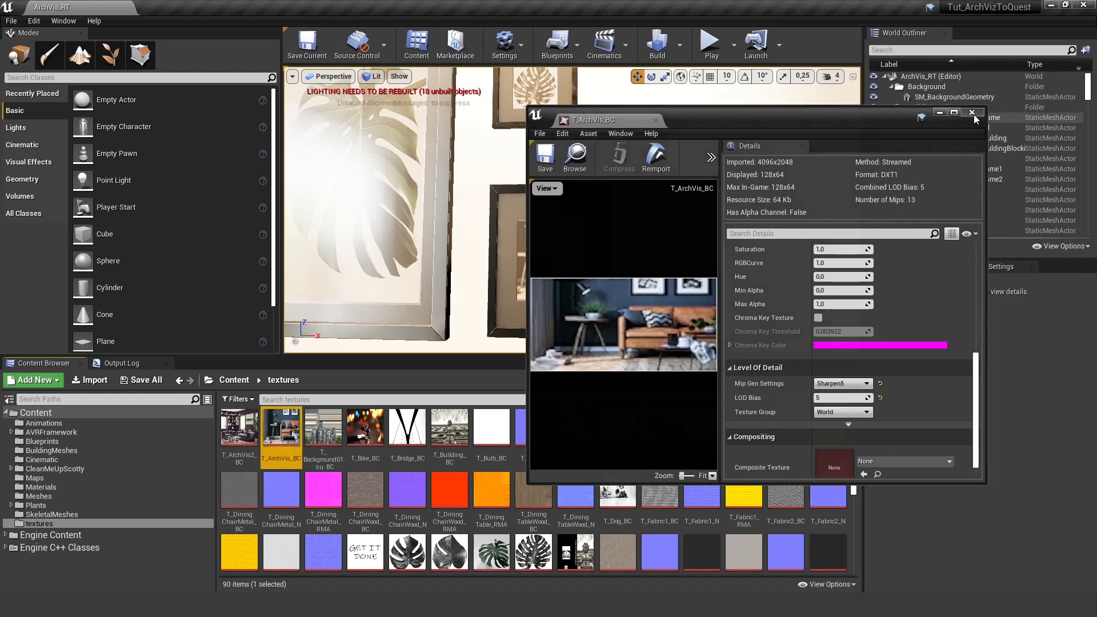
{"action": "left_click", "coordinate": [1071, 114]}
Select all textures in the textures folder and open them for bulk editing in the Property Matrix
{"action": "left_click_drag", "start_coordinate": [464, 358], "coordinate": [463, 323]}
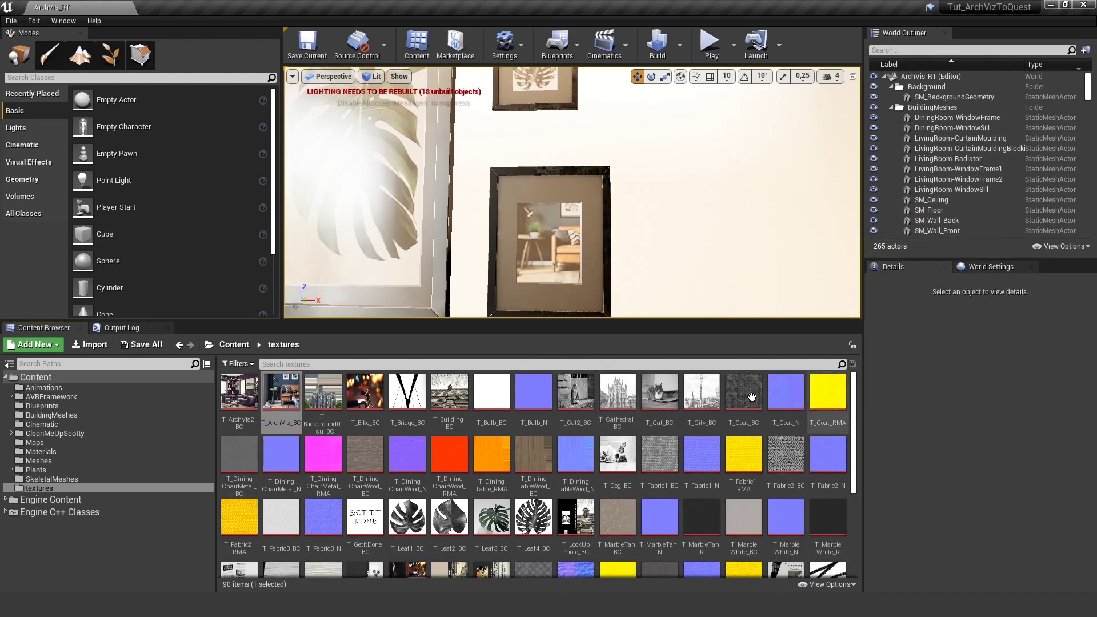
{"action": "left_click_drag", "start_coordinate": [856, 414], "coordinate": [858, 567]}
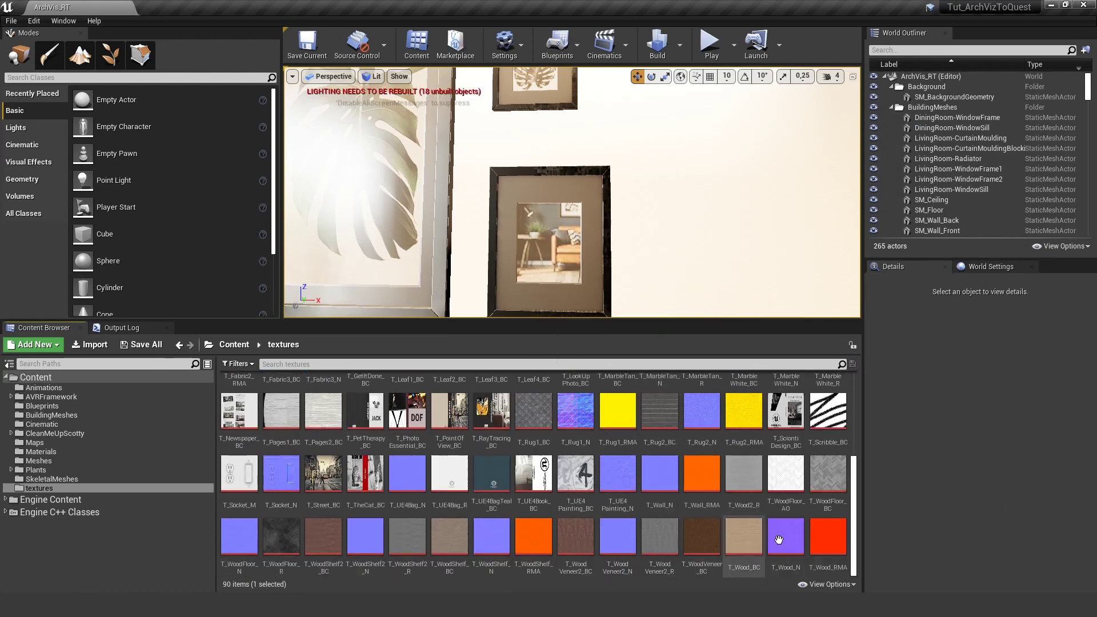
{"action": "left_click", "coordinate": [828, 537]}
{"action": "left_click_drag", "start_coordinate": [854, 504], "coordinate": [854, 400]}
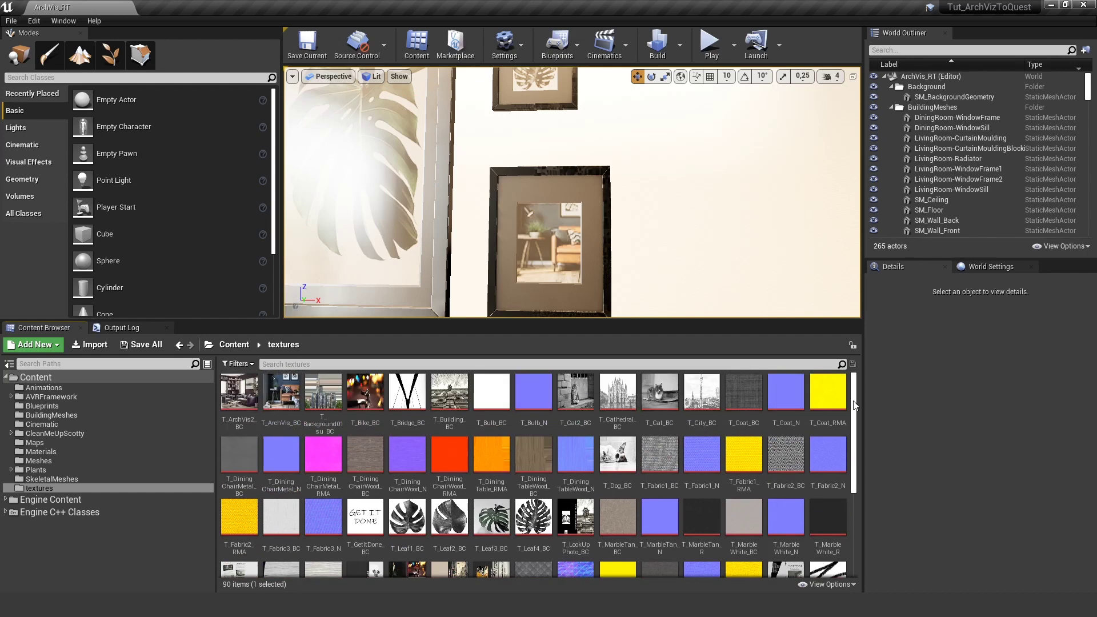
{"action": "left_click", "coordinate": [237, 391], "text": "shift"}
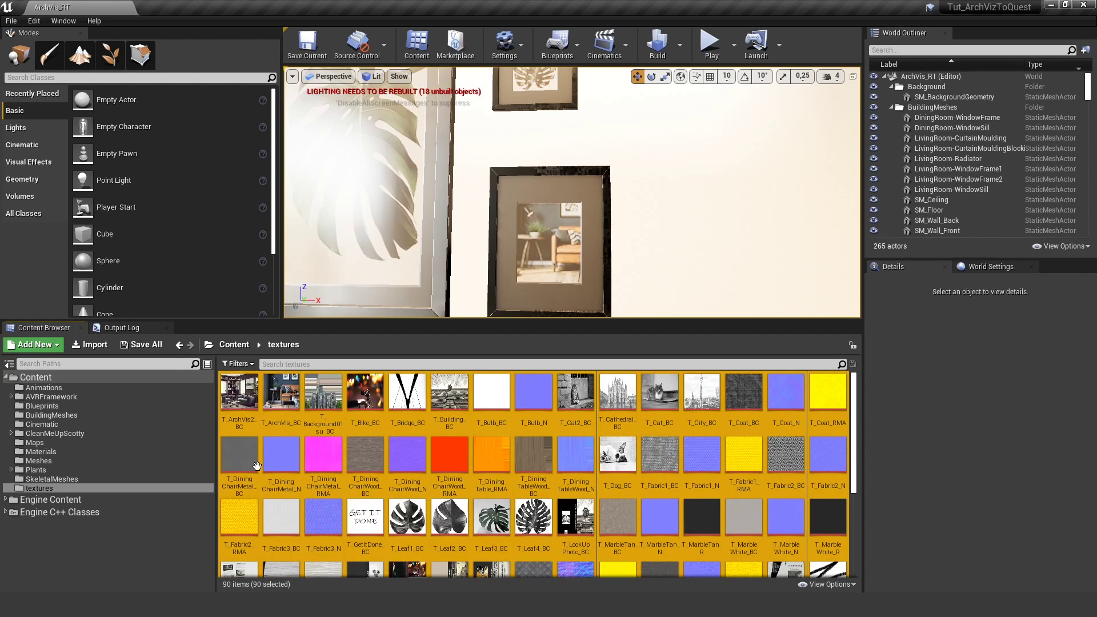
{"action": "right_click", "coordinate": [238, 393]}
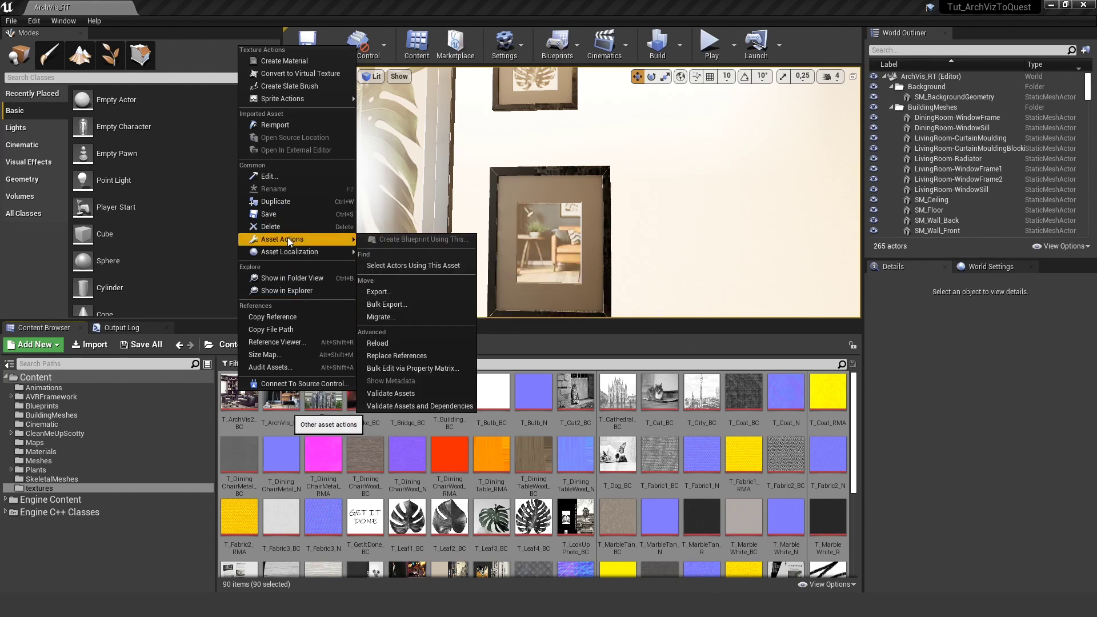
{"action": "left_click", "coordinate": [398, 369]}
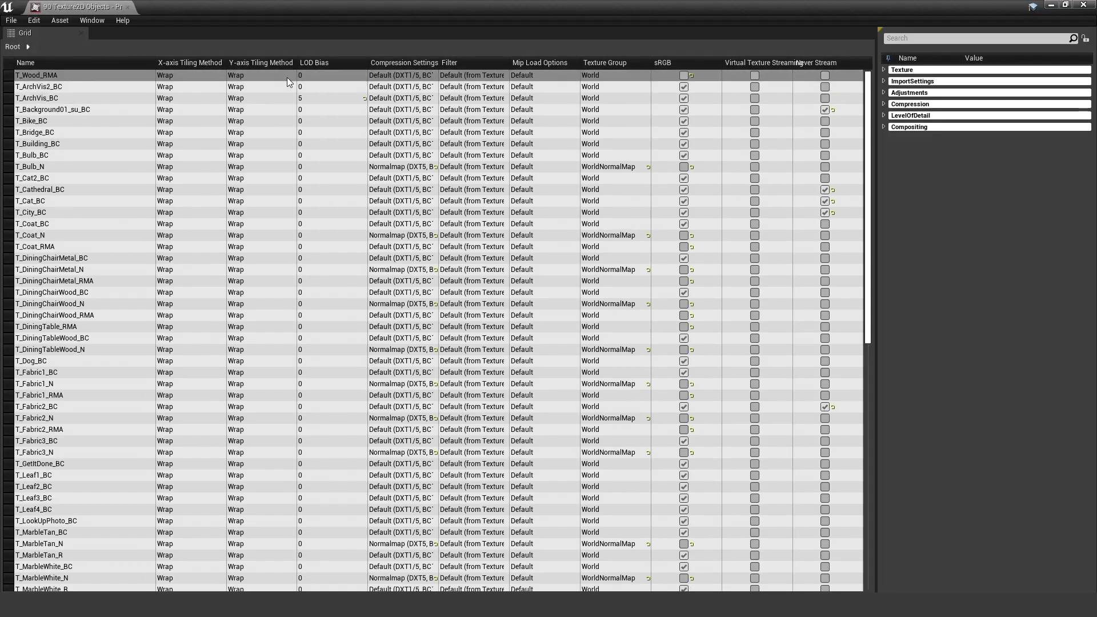
Select every texture row in the Property Matrix and set the LOD Bias of all of them to 4
{"action": "left_click", "coordinate": [270, 77]}
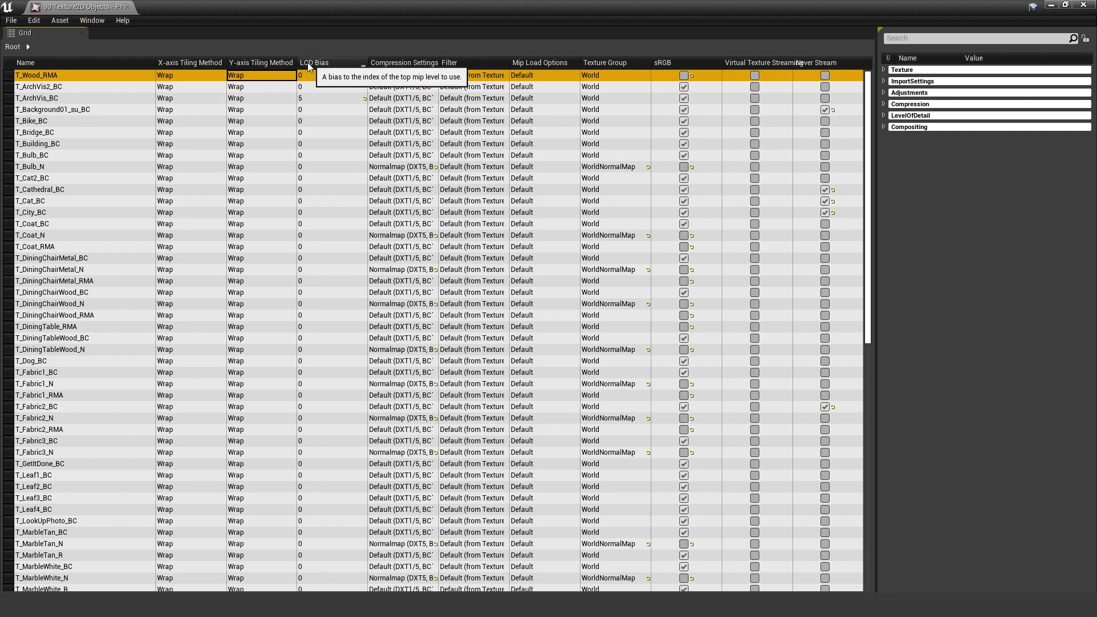
{"action": "left_click_drag", "start_coordinate": [867, 150], "coordinate": [874, 475]}
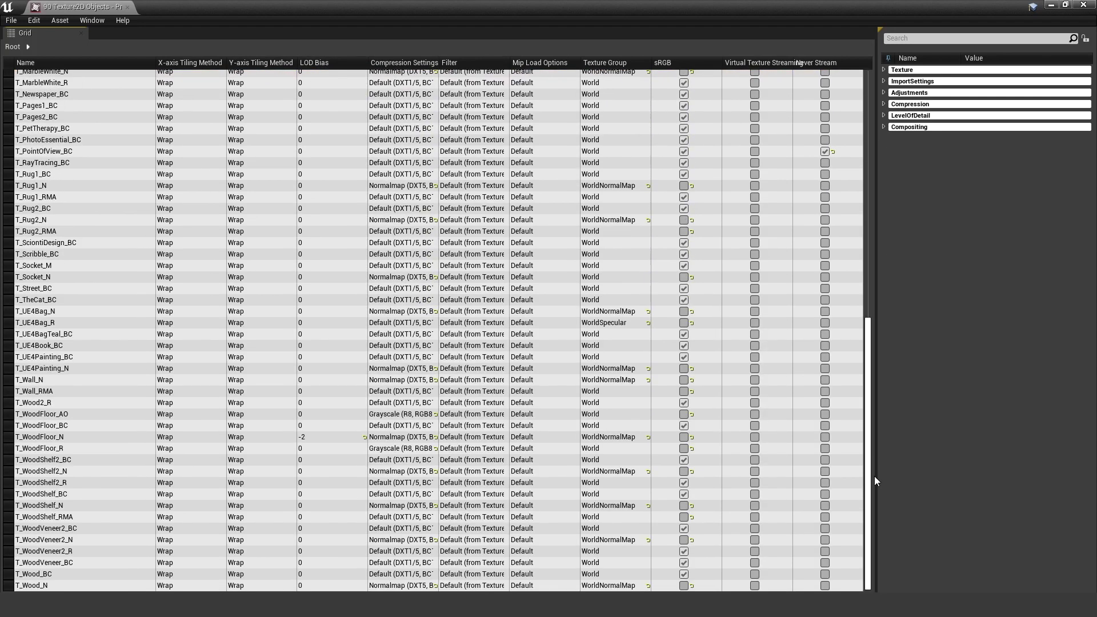
{"action": "left_click", "coordinate": [259, 582], "text": "shift"}
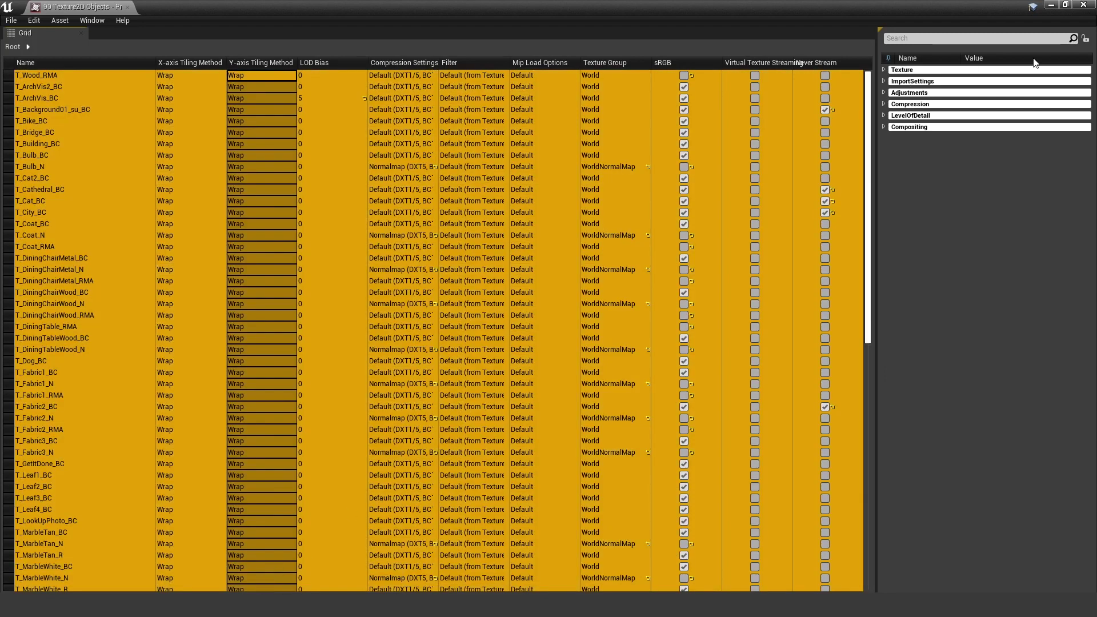
{"action": "left_click", "coordinate": [919, 38]}
{"action": "type", "text": "lod"}
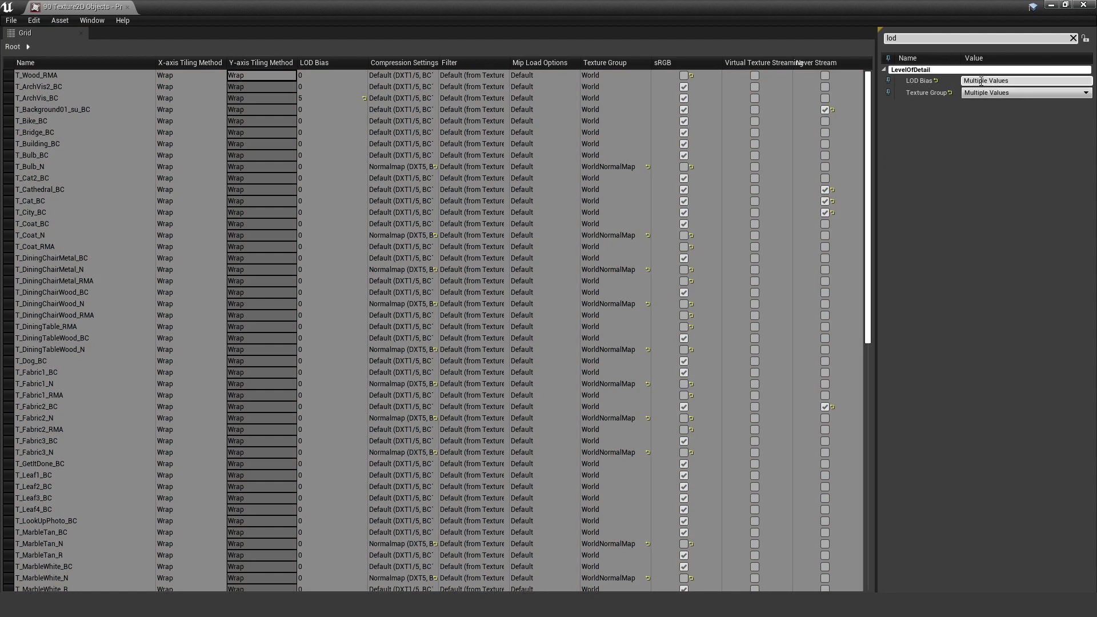
{"action": "left_click", "coordinate": [1015, 82]}
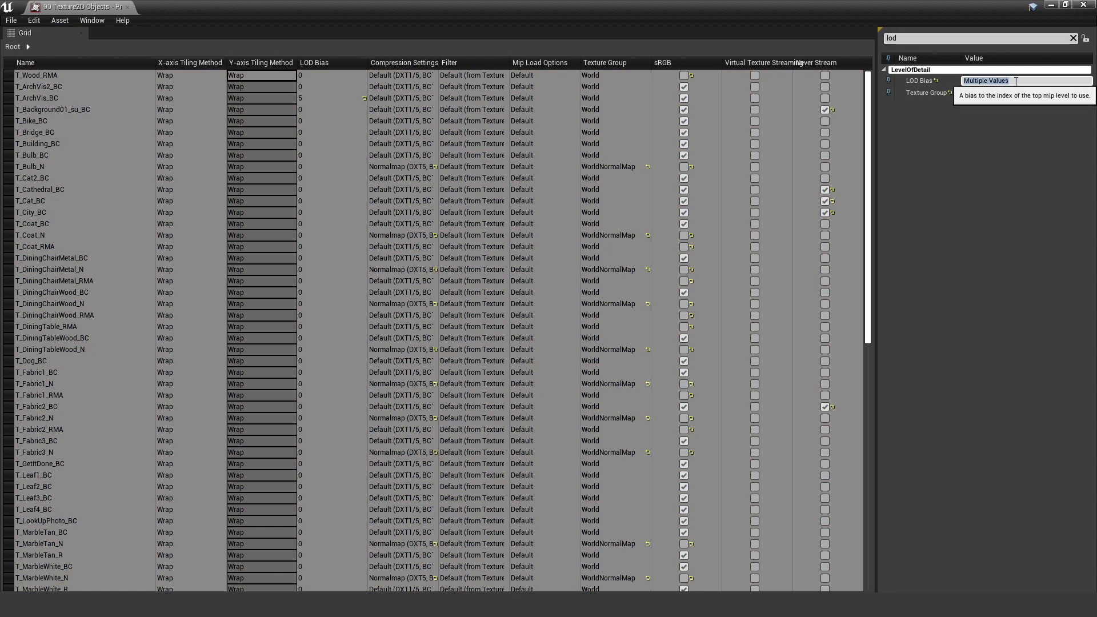
{"action": "type", "text": "4"}
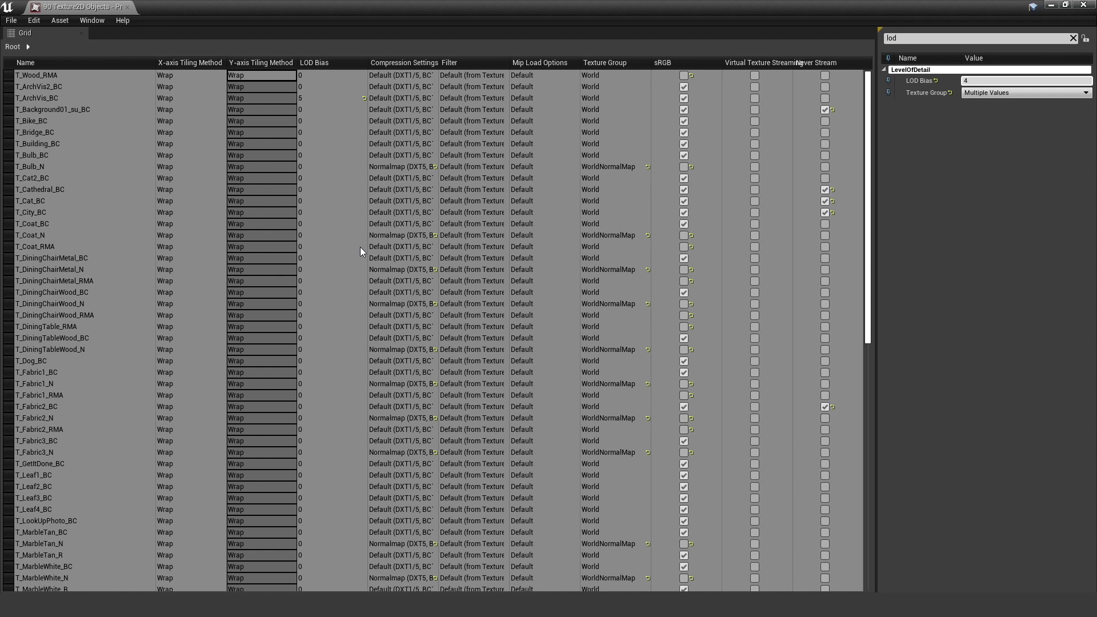
{"action": "key", "text": "Return"}
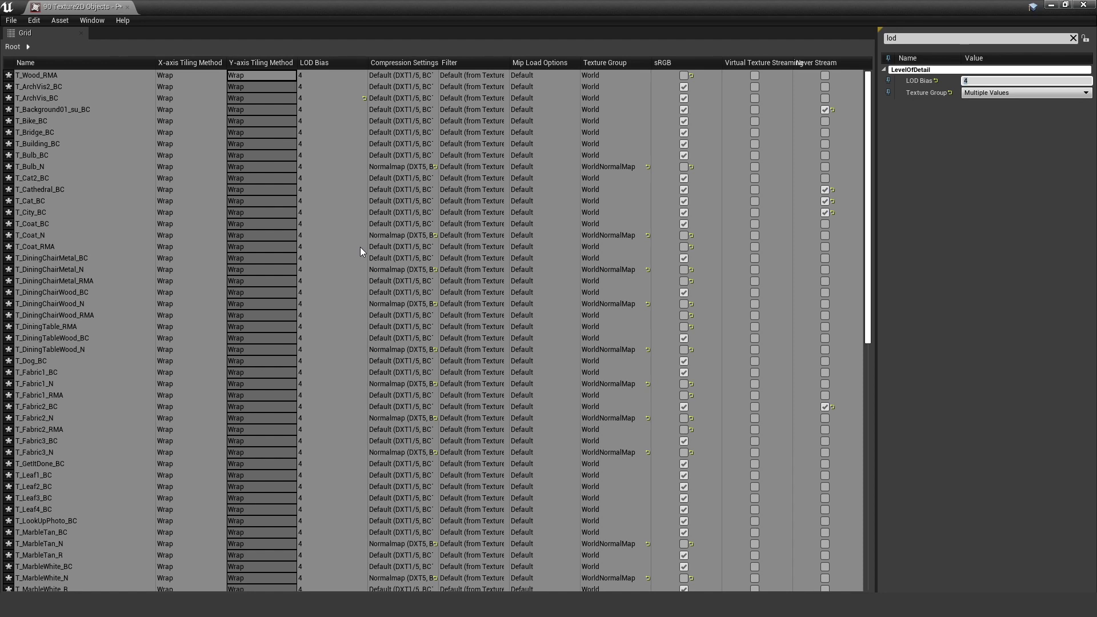
Close the Property Matrix, check the framed picture in the level and save
{"action": "left_click_drag", "start_coordinate": [111, 7], "coordinate": [361, 249]}
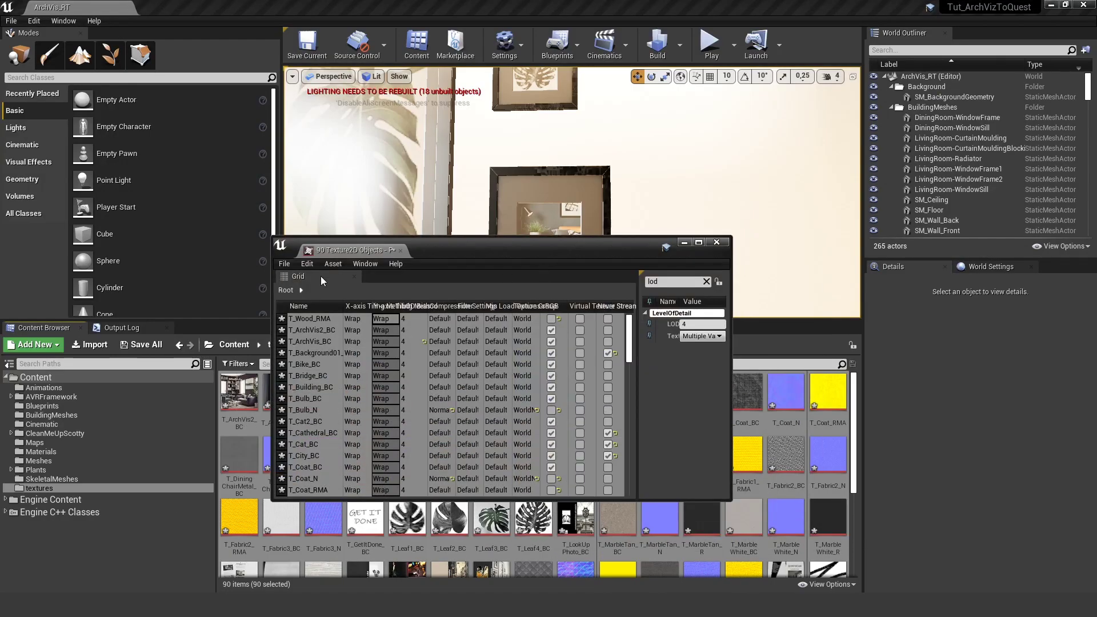
{"action": "left_click", "coordinate": [717, 242]}
{"action": "right_click_drag", "start_coordinate": [522, 255], "coordinate": [556, 239]}
{"action": "key", "text": "ctrl+s"}
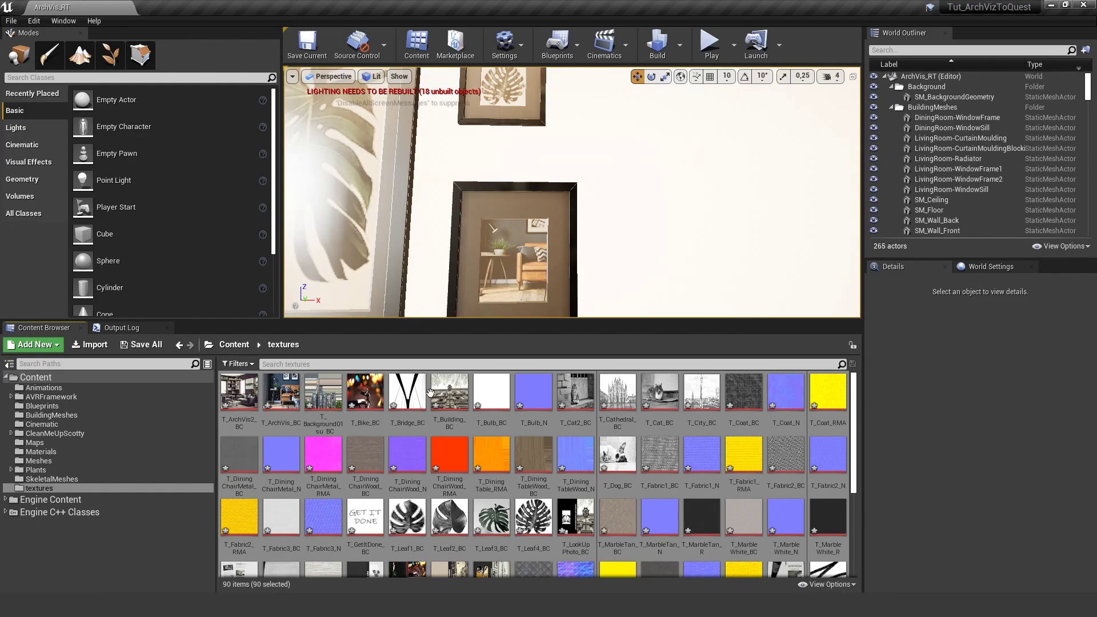
Select the T_Building_BC texture and shrink the Content Browser area to enlarge the level viewport
{"action": "left_click", "coordinate": [447, 391]}
{"action": "double_click", "coordinate": [447, 391]}
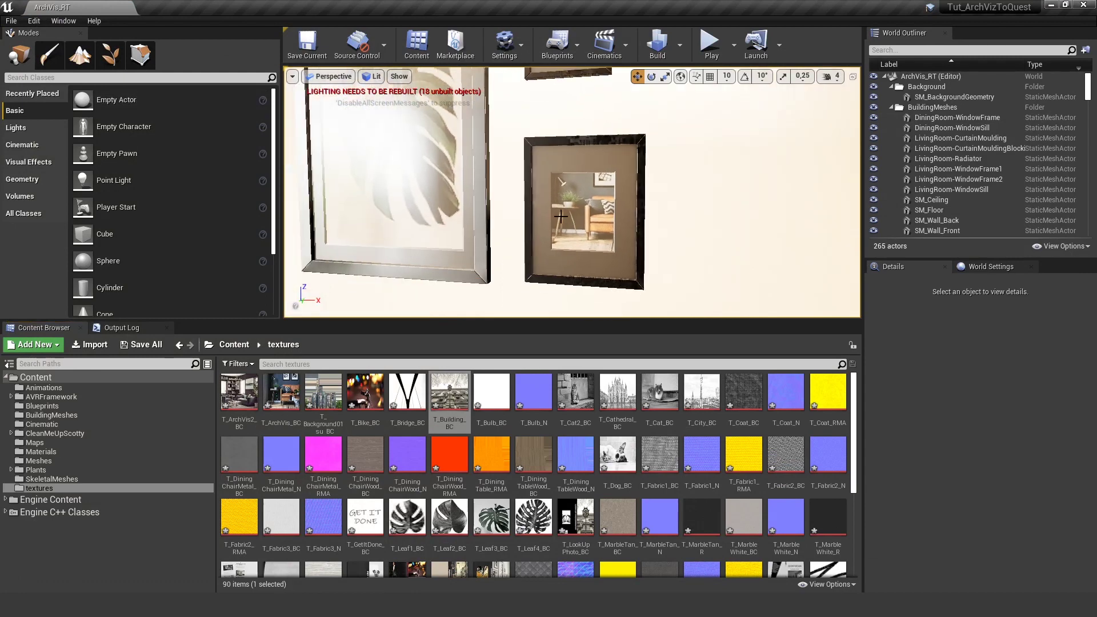
{"action": "left_click_drag", "start_coordinate": [526, 327], "coordinate": [540, 407]}
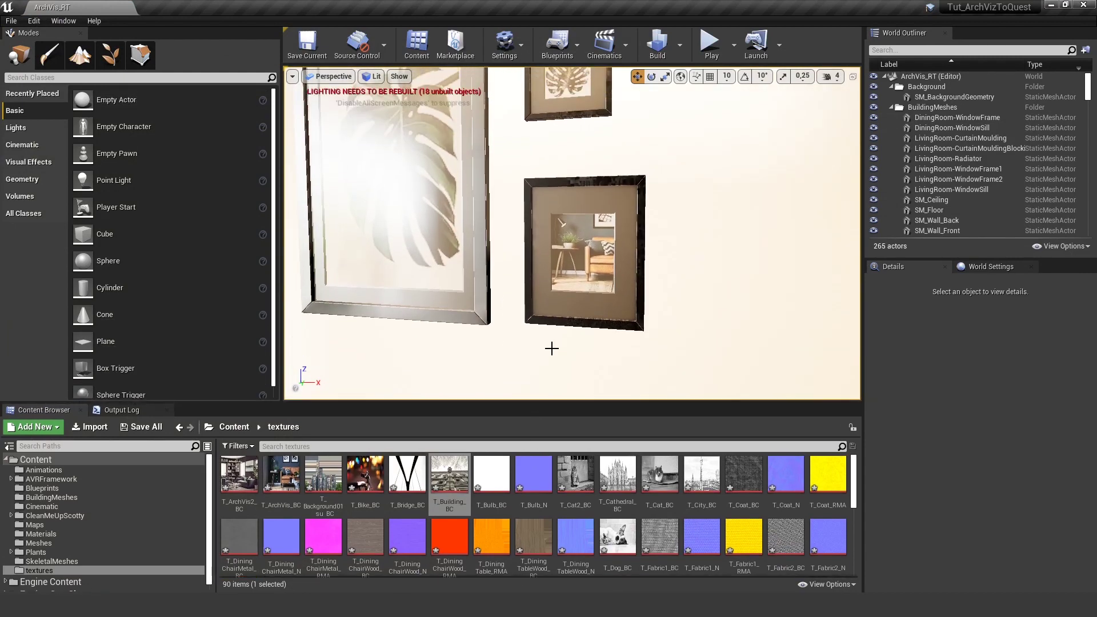
Examine the wooden herringbone floor in the level up close to judge how sharp its texture is
{"action": "mouse_move", "coordinate": [571, 233]}
{"action": "right_mouse_down"}
{"action": "mouse_move", "coordinate": [605, 242]}
{"action": "mouse_move", "coordinate": [609, 251]}
{"action": "mouse_move", "coordinate": [577, 243]}
{"action": "mouse_move", "coordinate": [579, 226]}
{"action": "mouse_move", "coordinate": [614, 354]}
{"action": "mouse_move", "coordinate": [646, 365]}
{"action": "mouse_move", "coordinate": [657, 354]}
{"action": "mouse_move", "coordinate": [639, 286]}
{"action": "mouse_move", "coordinate": [632, 320]}
{"action": "mouse_move", "coordinate": [631, 269]}
{"action": "mouse_move", "coordinate": [629, 320]}
{"action": "mouse_move", "coordinate": [622, 245]}
{"action": "mouse_move", "coordinate": [811, 297]}
{"action": "mouse_move", "coordinate": [828, 280]}
{"action": "mouse_move", "coordinate": [856, 283]}
{"action": "mouse_move", "coordinate": [765, 274]}
{"action": "mouse_move", "coordinate": [760, 285]}
{"action": "mouse_move", "coordinate": [846, 331]}
{"action": "right_mouse_up"}
{"action": "key", "text": "w"}
{"action": "key", "text": "s"}
{"action": "key", "text": "d"}
{"action": "key", "text": "d"}
{"action": "key", "text": "w"}
{"action": "key", "text": "s"}
{"action": "key", "text": "w"}
{"action": "key", "text": "w"}
{"action": "key", "text": "w"}
{"action": "key", "text": "w"}
{"action": "key", "text": "s"}
{"action": "key", "text": "w"}
{"action": "right_click_drag", "start_coordinate": [457, 337], "coordinate": [555, 294]}
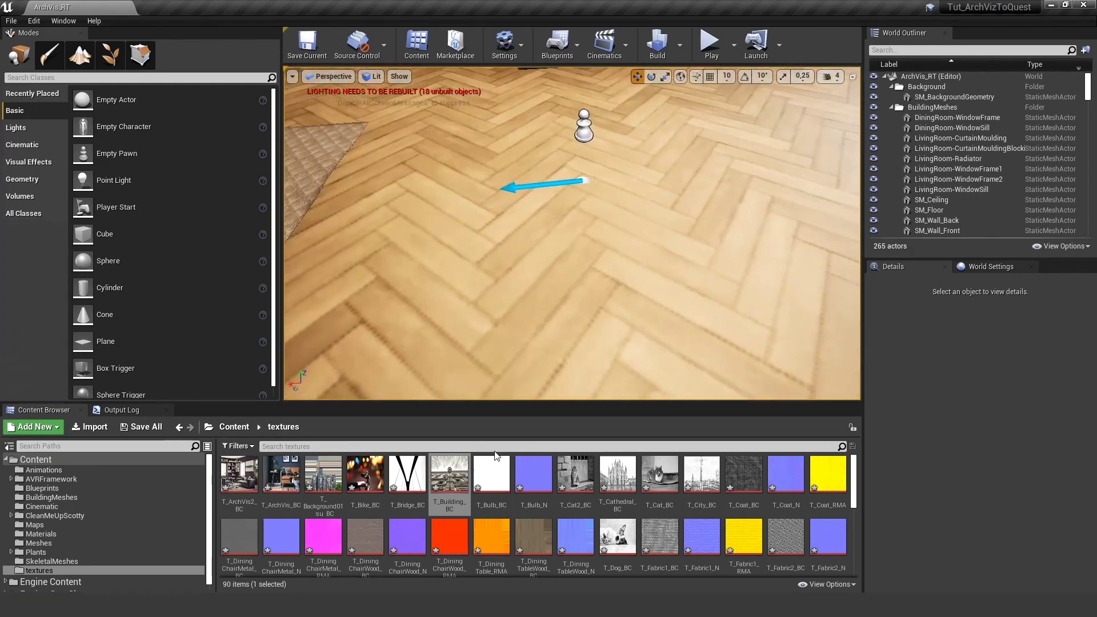
{"action": "right_click_drag", "start_coordinate": [487, 265], "coordinate": [457, 371]}
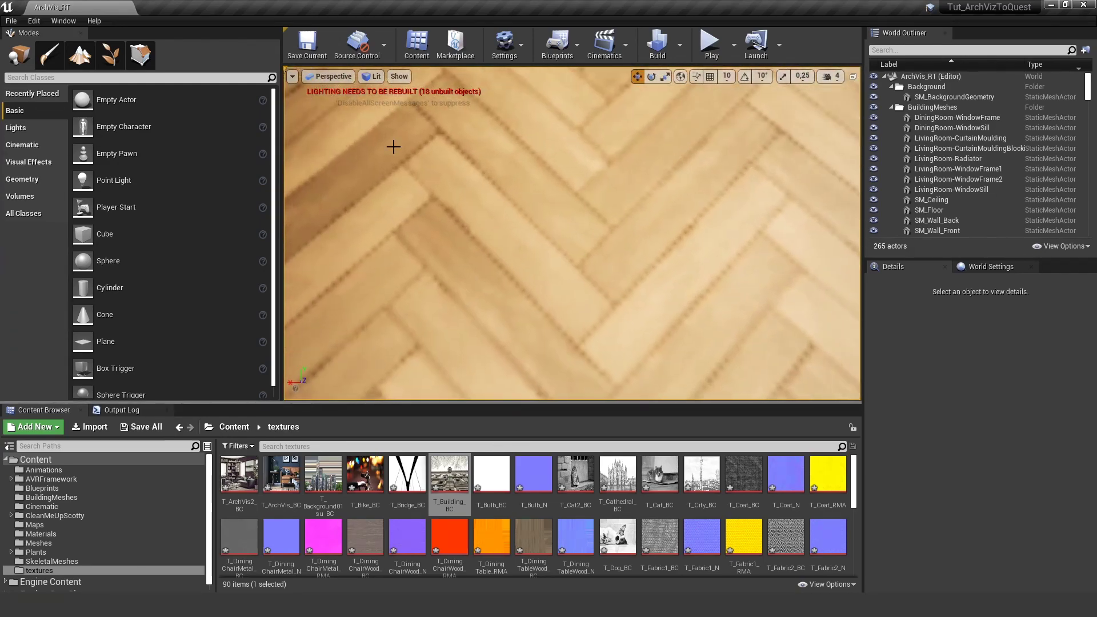
Open the floor mesh's MI_Floor material and locate its albedo texture T_WoodFloor_BC in the Content Browser
{"action": "left_click", "coordinate": [480, 247]}
{"action": "scroll", "coordinate": [634, 274], "scroll_direction": "down", "scroll_amount": 2}
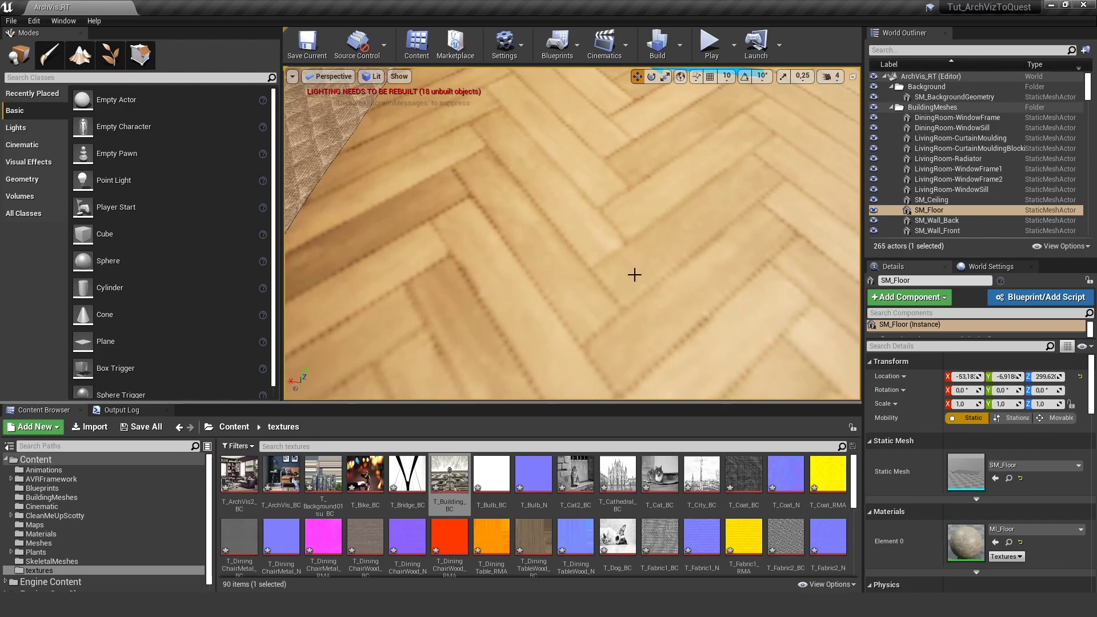
{"action": "double_click", "coordinate": [965, 542]}
{"action": "right_click_drag", "start_coordinate": [400, 257], "coordinate": [457, 319]}
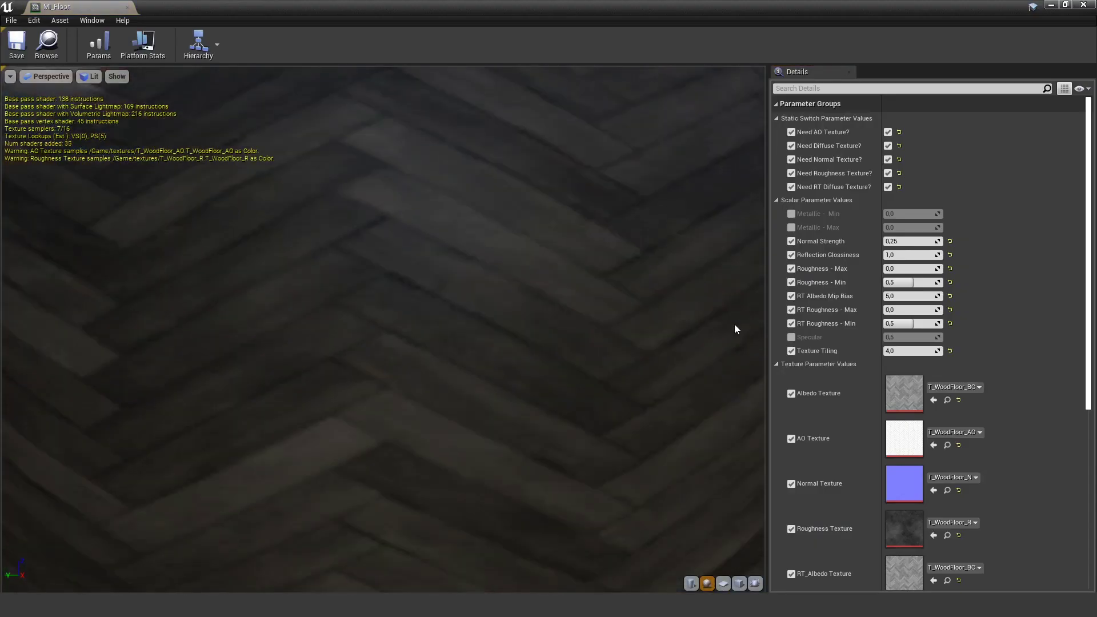
{"action": "left_click", "coordinate": [947, 400]}
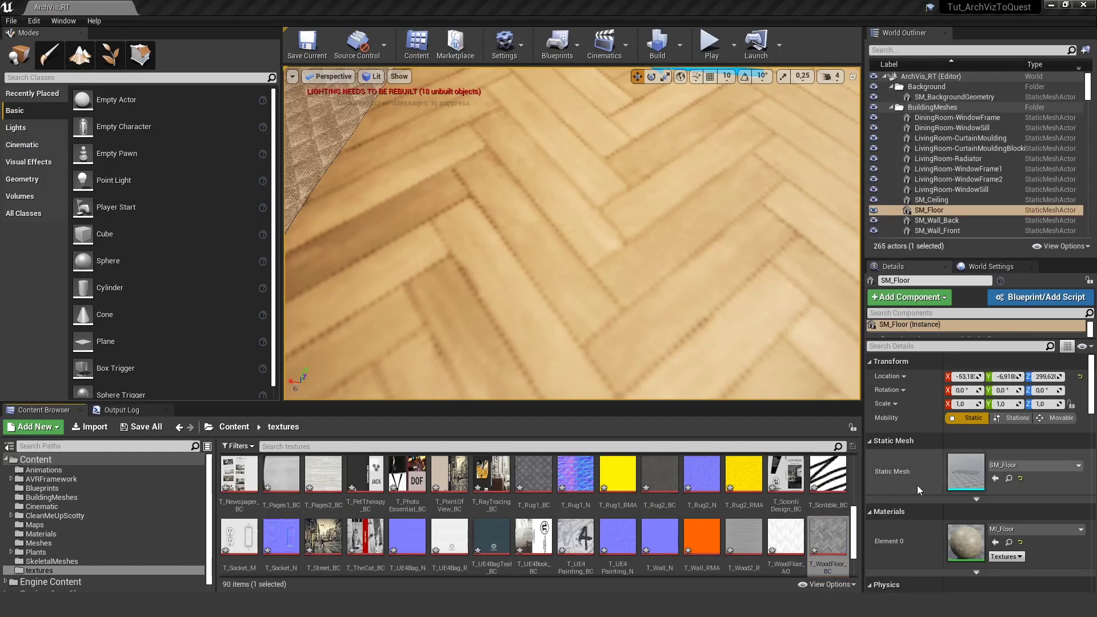
Bring the MI_Floor editor beside the visible floor and open its albedo texture T_WoodFloor_BC
{"action": "left_click_drag", "start_coordinate": [1096, 400], "coordinate": [741, 117]}
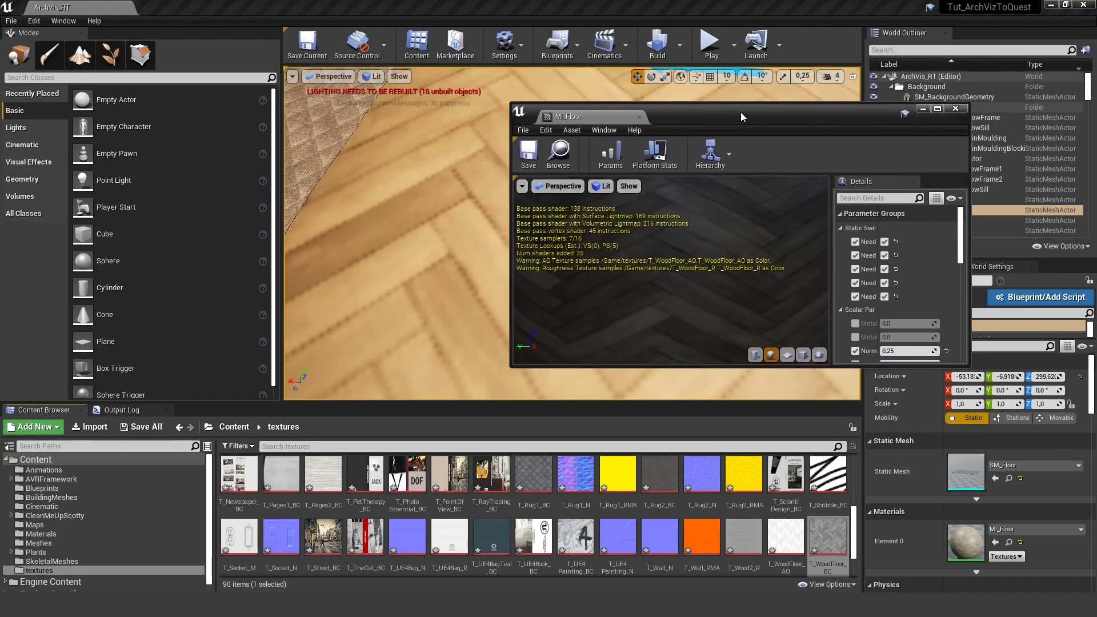
{"action": "scroll", "coordinate": [914, 285], "scroll_direction": "down", "scroll_amount": 5}
{"action": "left_click", "coordinate": [928, 291]}
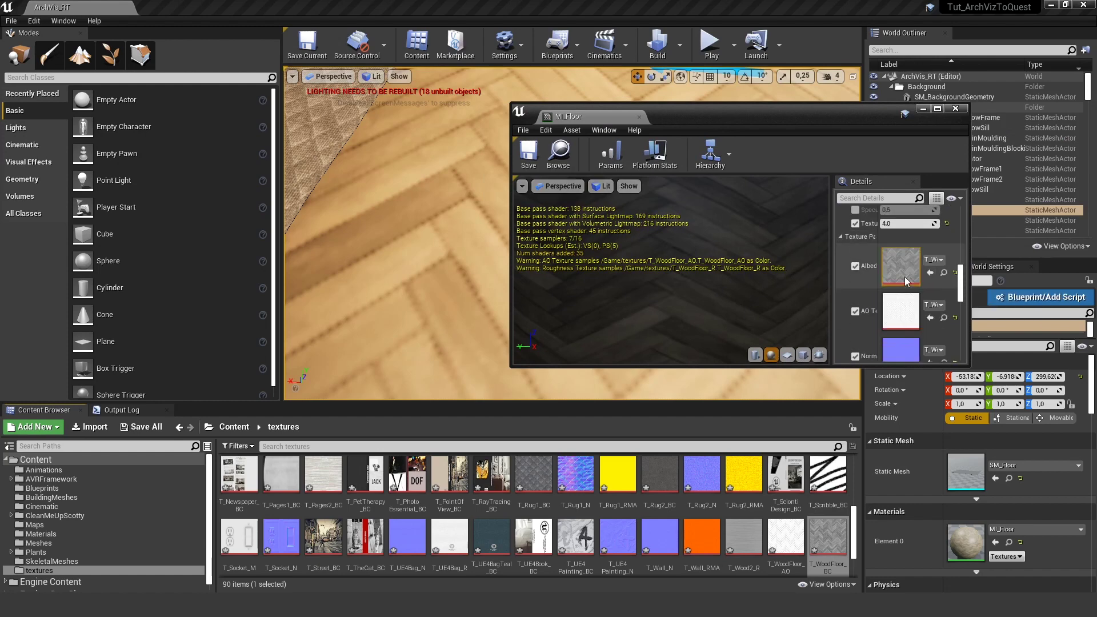
{"action": "double_click", "coordinate": [900, 267]}
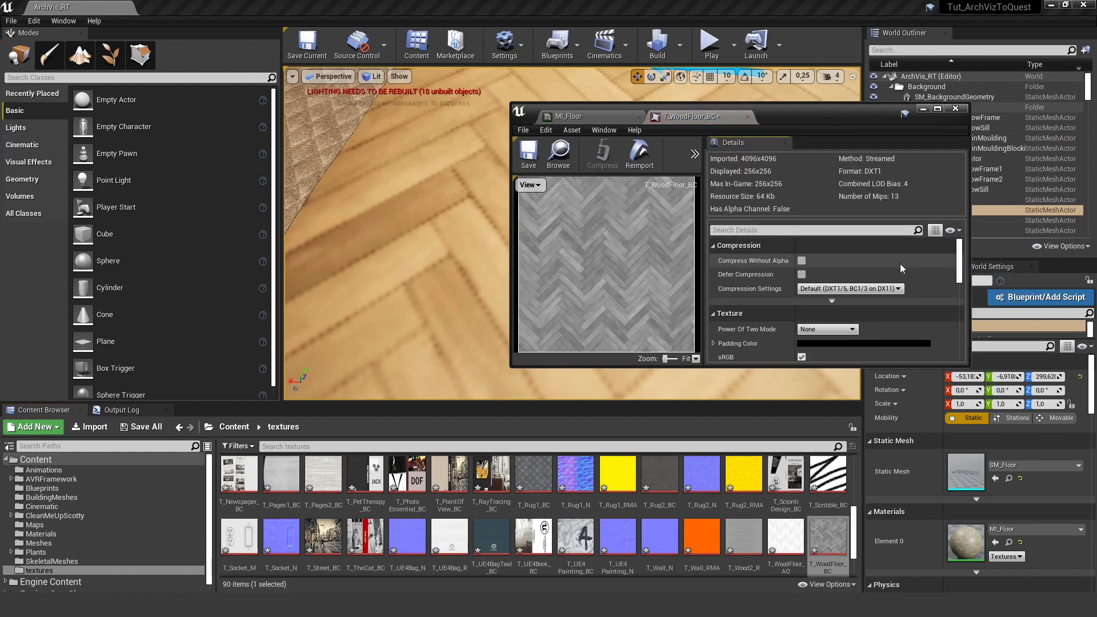
Compare LOD Bias values of 3, 2 and 1 on T_WoodFloor_BC and finally set it to 2
{"action": "scroll", "coordinate": [860, 296], "scroll_direction": "down", "scroll_amount": 3}
{"action": "scroll", "coordinate": [860, 296], "scroll_direction": "down", "scroll_amount": 6}
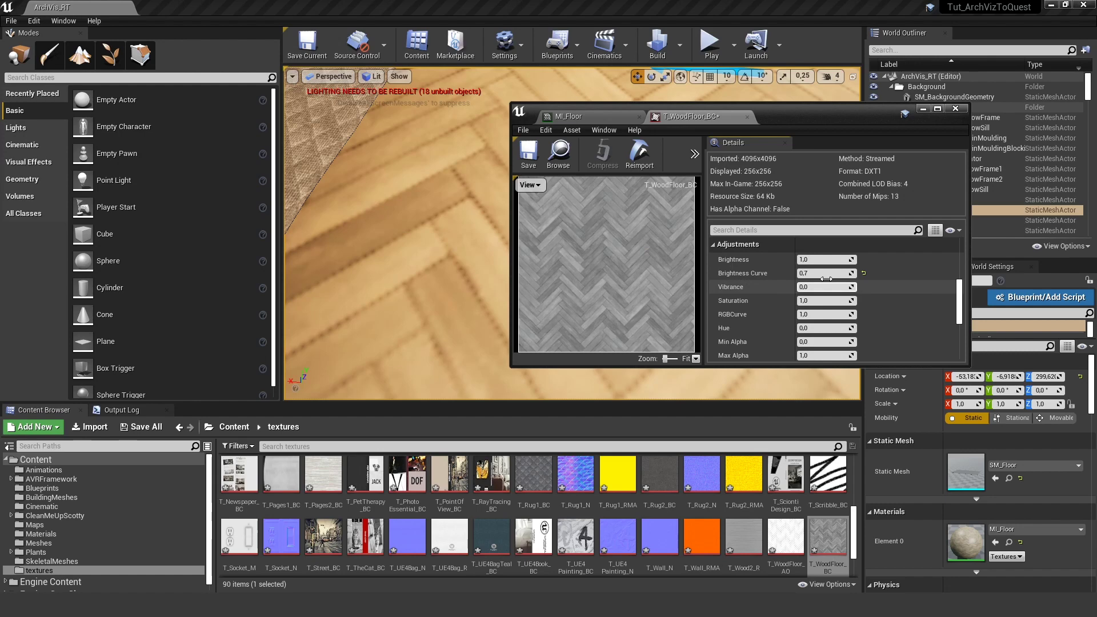
{"action": "scroll", "coordinate": [828, 313], "scroll_direction": "down", "scroll_amount": 1}
{"action": "left_click", "coordinate": [823, 321]}
{"action": "type", "text": "3"}
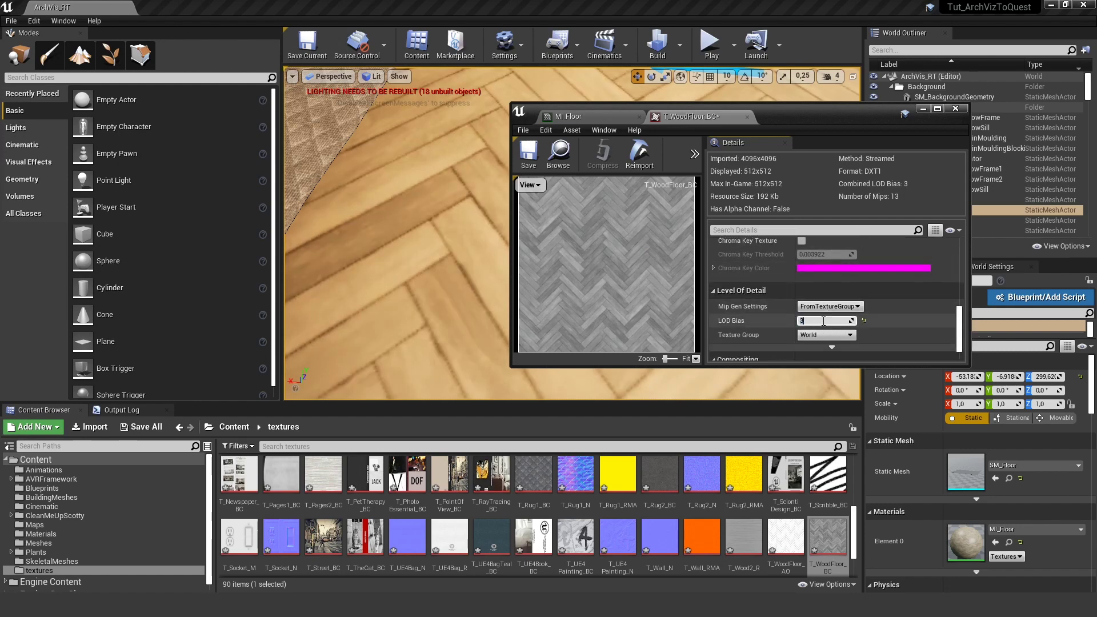
{"action": "type", "text": "2"}
{"action": "key", "text": "Return"}
{"action": "key", "text": "Return"}
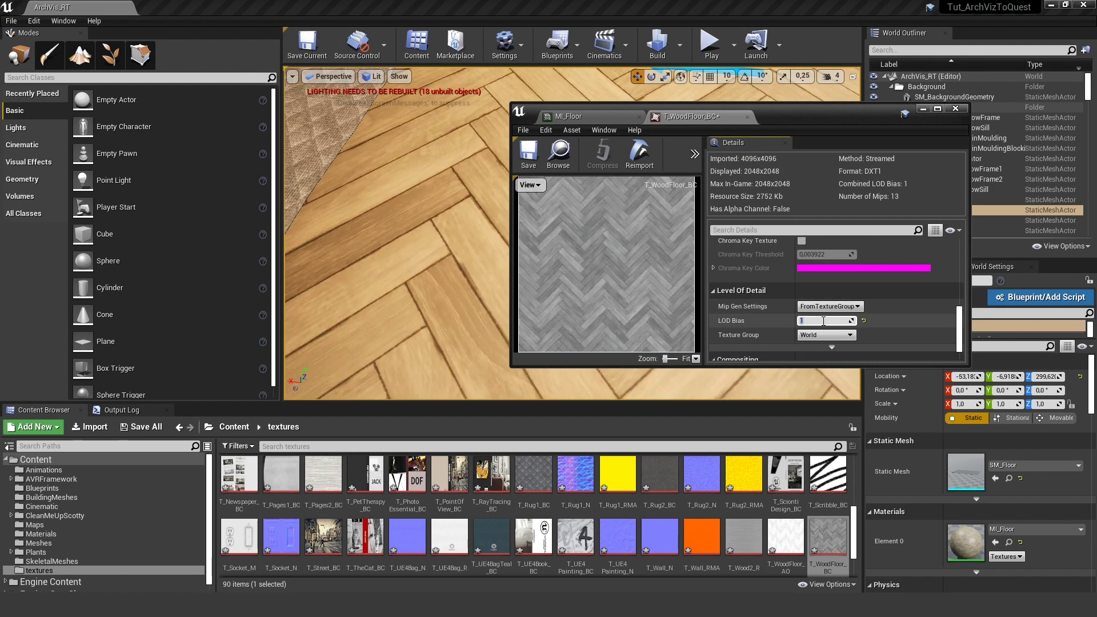
{"action": "key", "text": "Return"}
{"action": "type", "text": "1"}
{"action": "key", "text": "Return"}
{"action": "type", "text": "2"}
{"action": "key", "text": "Return"}
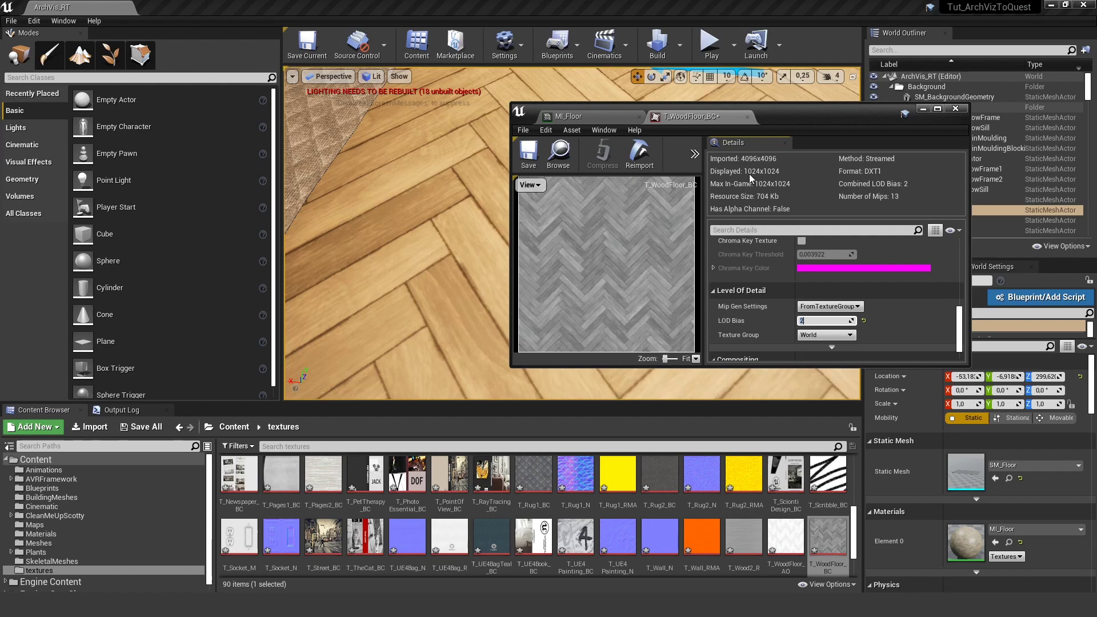
Check the floor from further away in the level and close the T_WoodFloor_BC texture
{"action": "left_click_drag", "start_coordinate": [788, 114], "coordinate": [705, 276]}
{"action": "right_click_drag", "start_coordinate": [571, 172], "coordinate": [800, 182]}
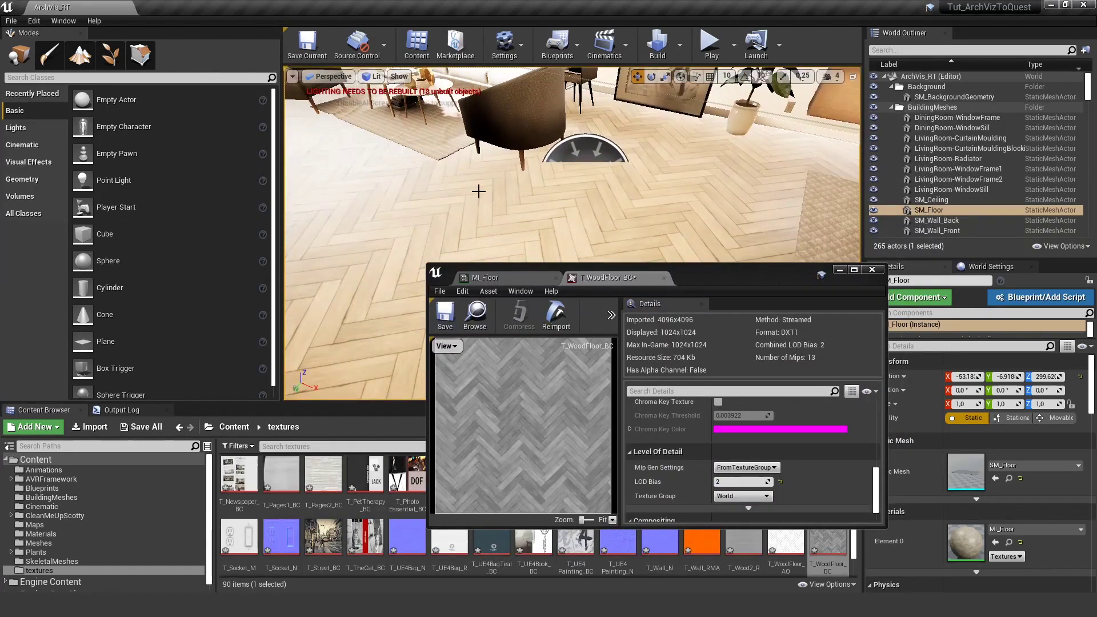
{"action": "right_click_drag", "start_coordinate": [678, 200], "coordinate": [514, 117]}
{"action": "left_click_drag", "start_coordinate": [728, 283], "coordinate": [593, 156]}
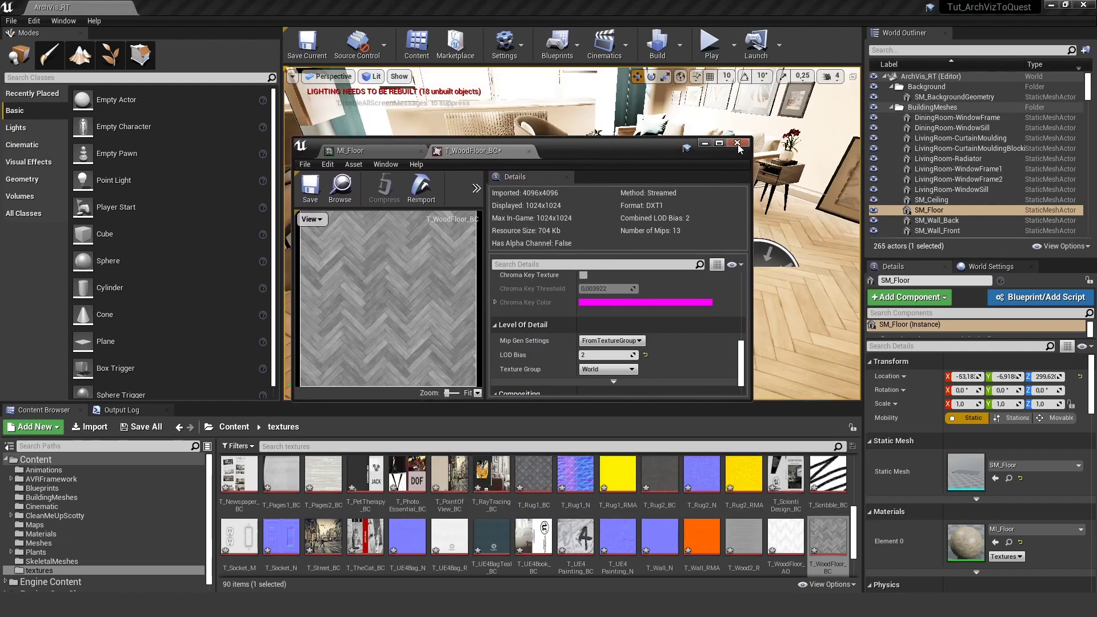
{"action": "left_click", "coordinate": [528, 151]}
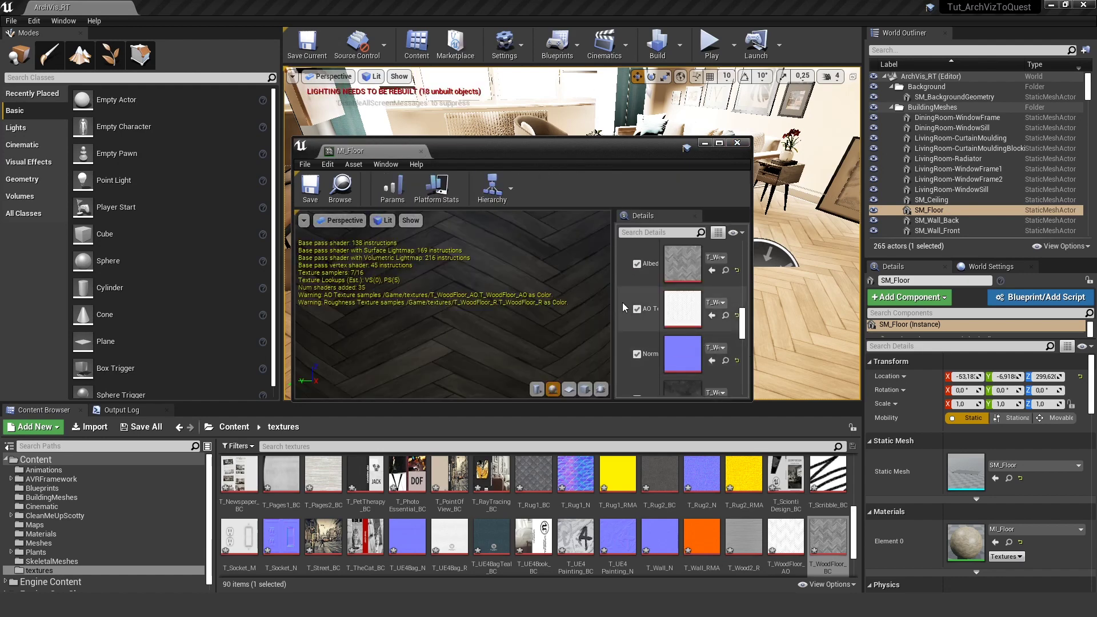
Open the T_WoodFloor_AO texture from MI_Floor, uncover the floor in the level and find the texture's Level Of Detail settings
{"action": "double_click", "coordinate": [682, 308]}
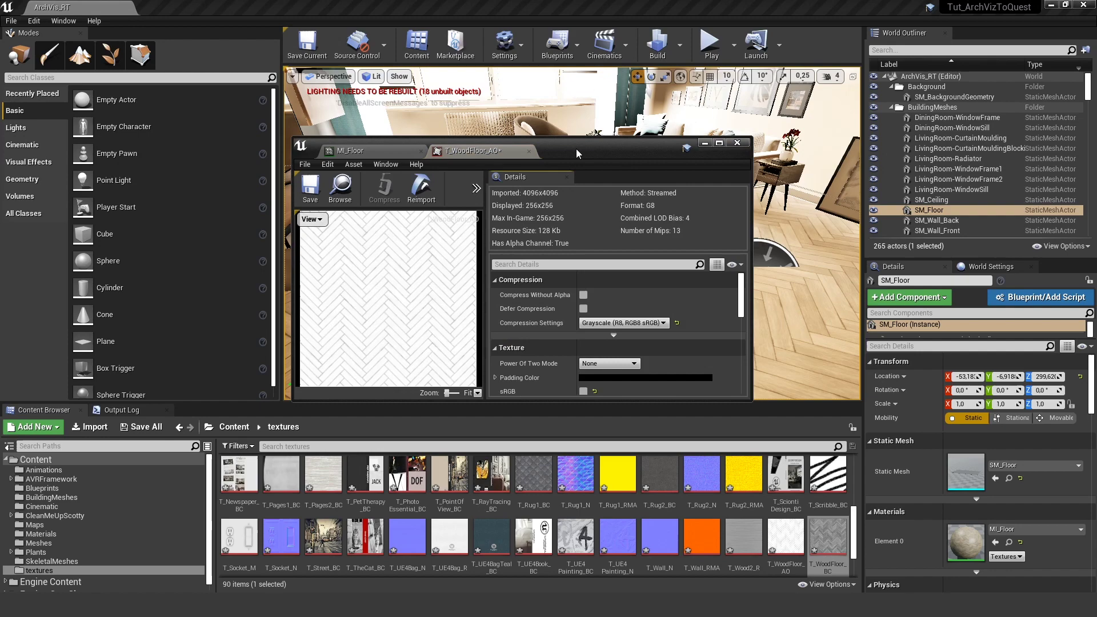
{"action": "left_click_drag", "start_coordinate": [576, 149], "coordinate": [945, 159]}
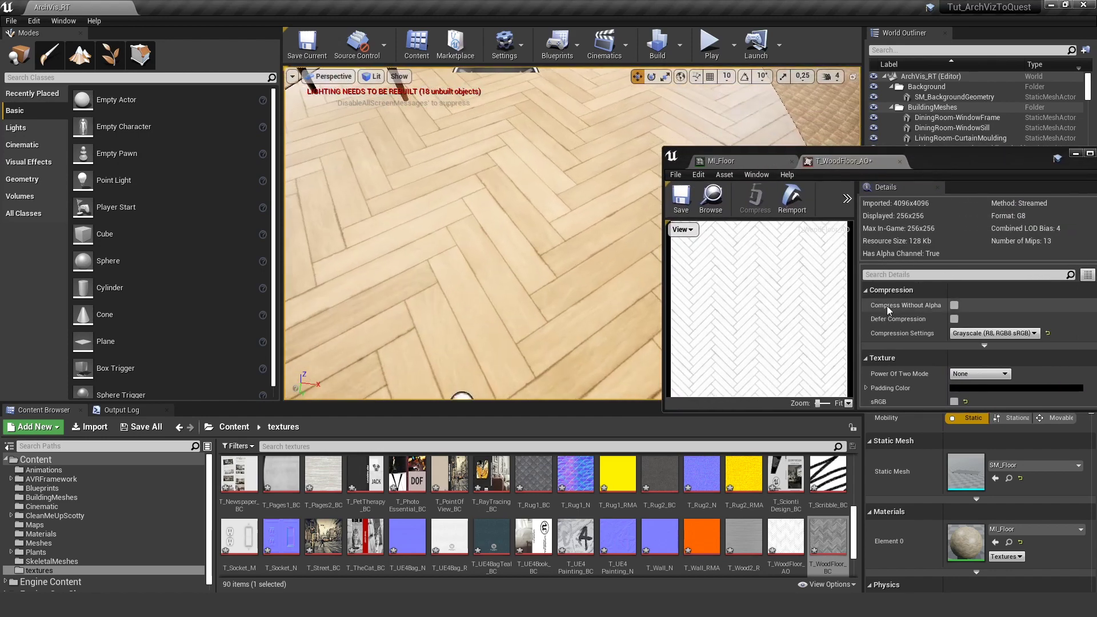
{"action": "scroll", "coordinate": [996, 321], "scroll_direction": "down", "scroll_amount": 4}
{"action": "scroll", "coordinate": [988, 352], "scroll_direction": "down", "scroll_amount": 5}
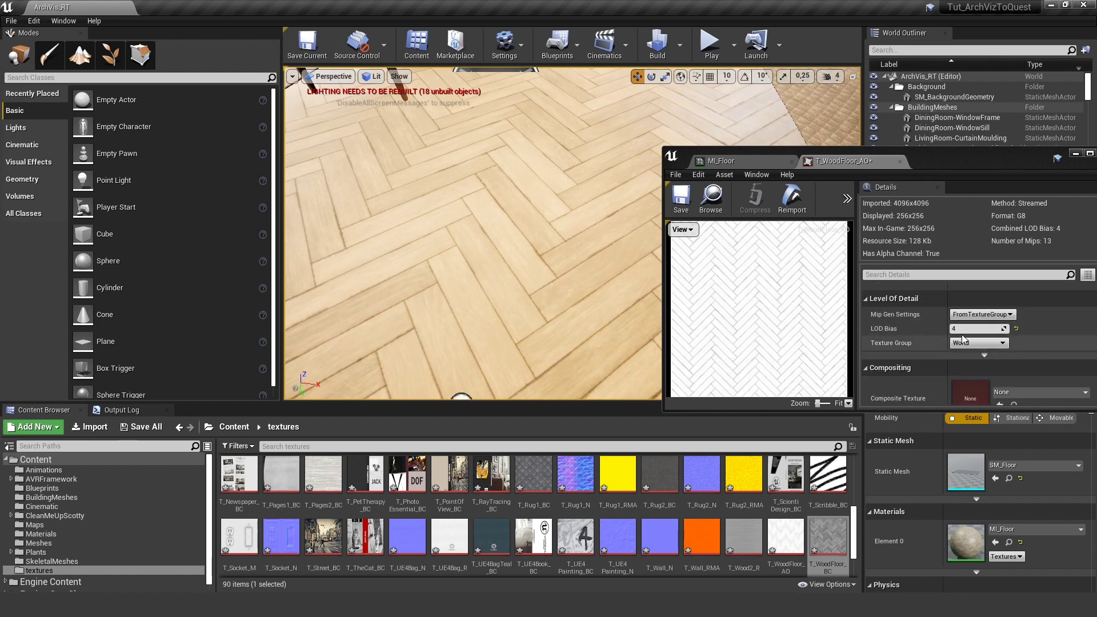
Compare LOD Bias values between 1 and 5 on T_WoodFloor_AO and finally set it to 5
{"action": "left_click", "coordinate": [971, 330]}
{"action": "type", "text": "2"}
{"action": "key", "text": "Return"}
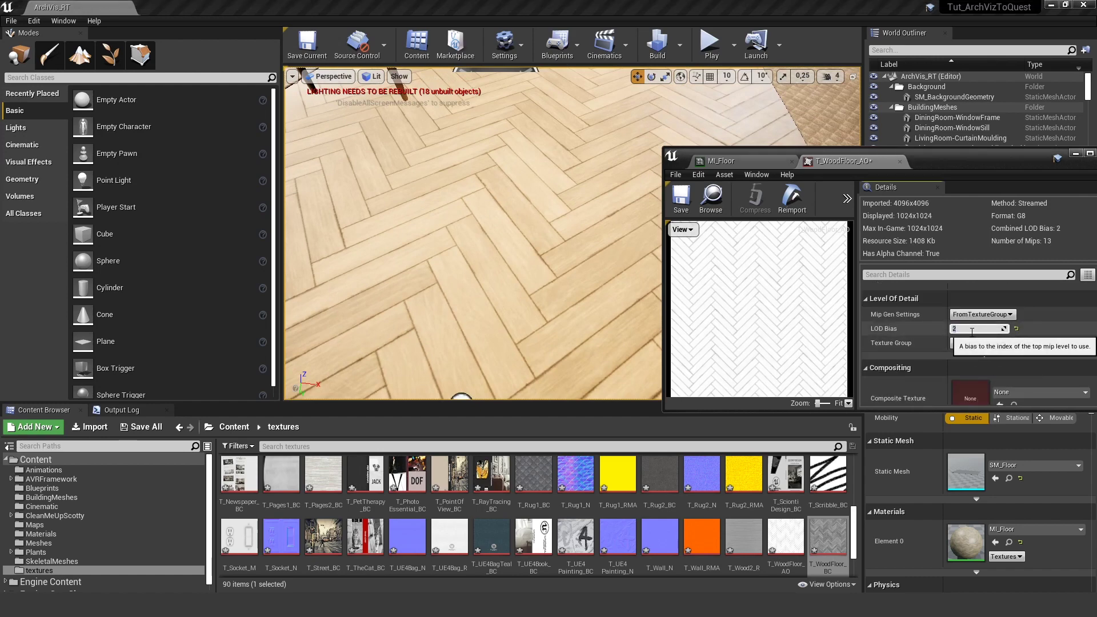
{"action": "type", "text": "5"}
{"action": "key", "text": "Return"}
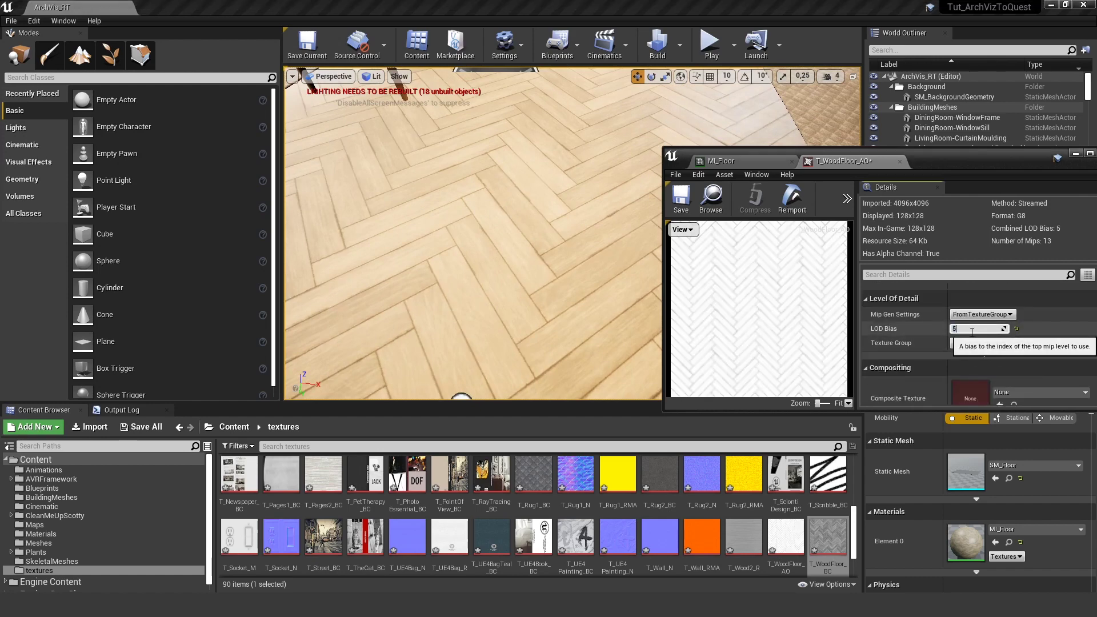
{"action": "key", "text": "Return"}
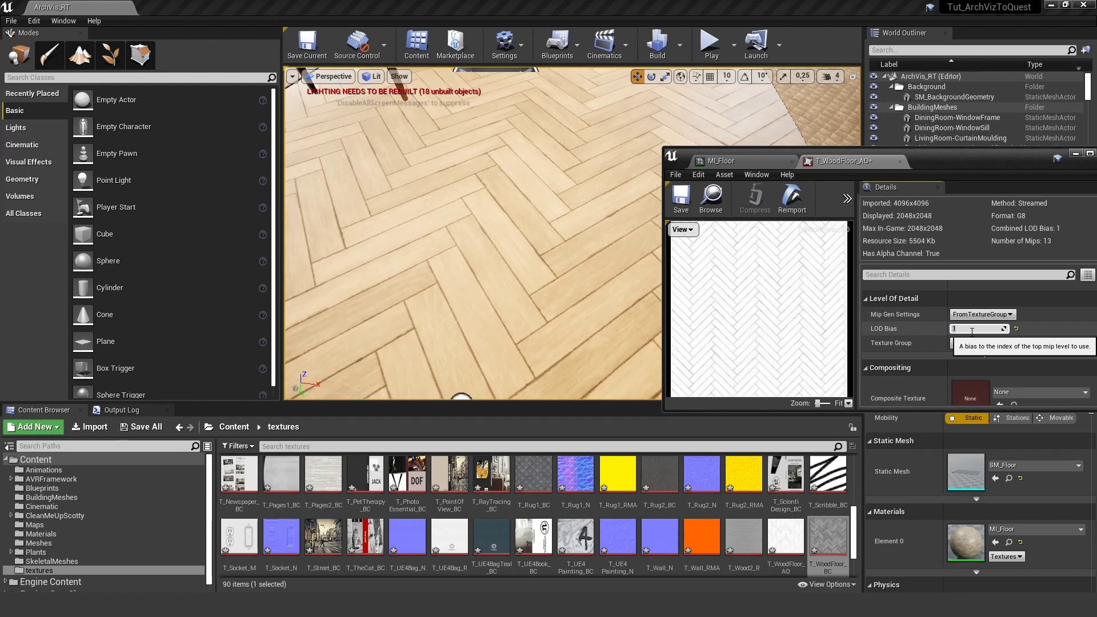
{"action": "type", "text": "3"}
{"action": "key", "text": "Return"}
{"action": "type", "text": "4"}
{"action": "type", "text": "5"}
{"action": "key", "text": "Return"}
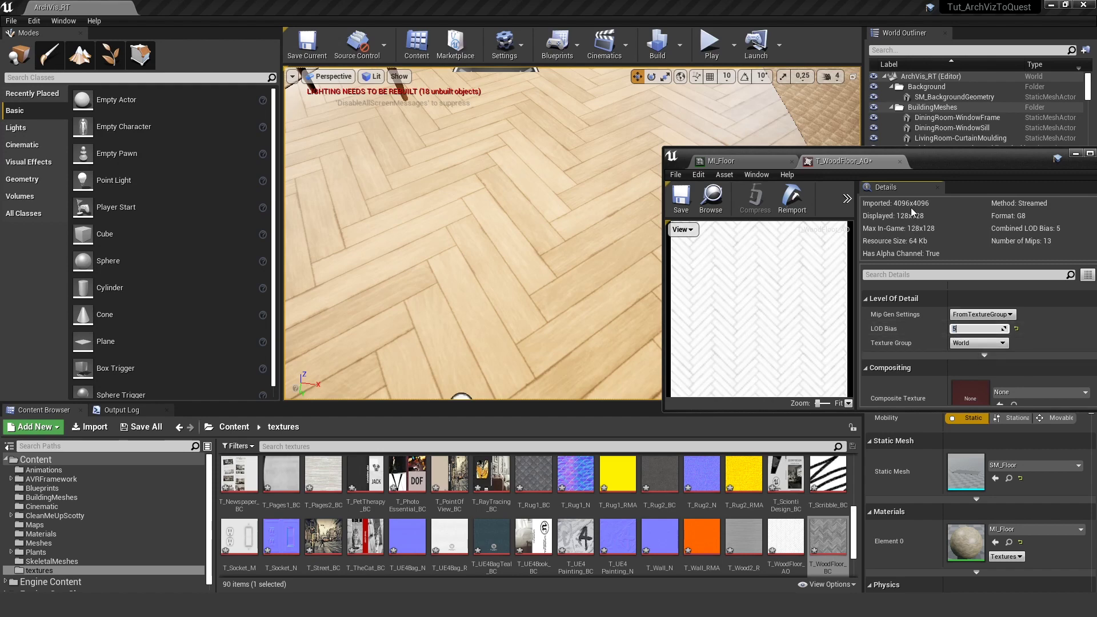
Close the T_WoodFloor_AO texture and the MI_Floor material editor to return to the level
{"action": "left_click_drag", "start_coordinate": [934, 166], "coordinate": [850, 158]}
{"action": "left_click", "coordinate": [815, 153]}
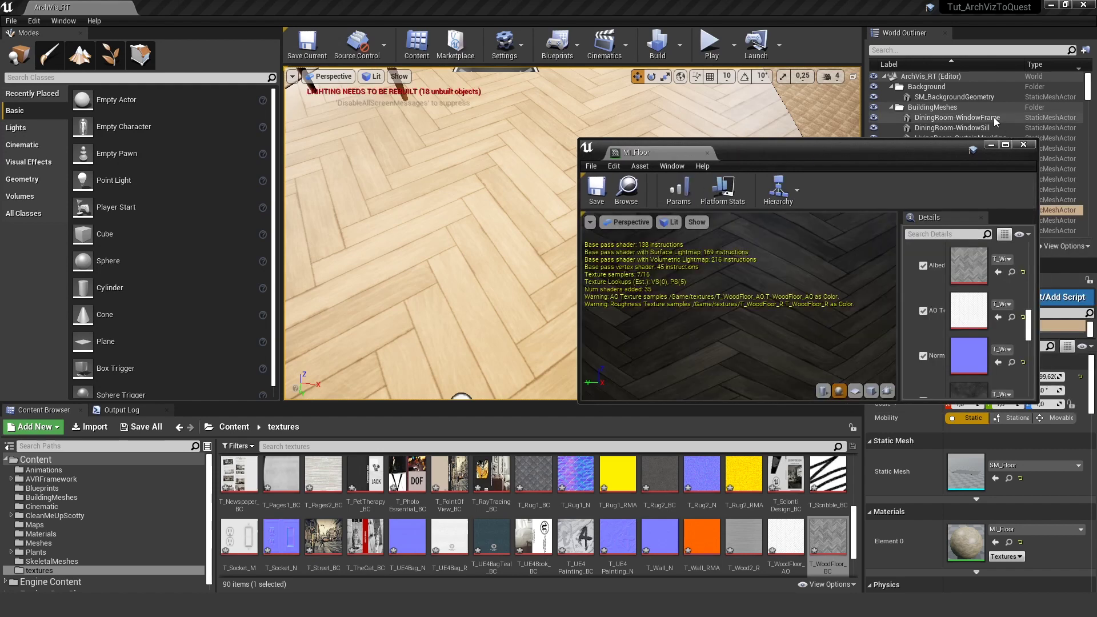
{"action": "left_click", "coordinate": [1023, 145]}
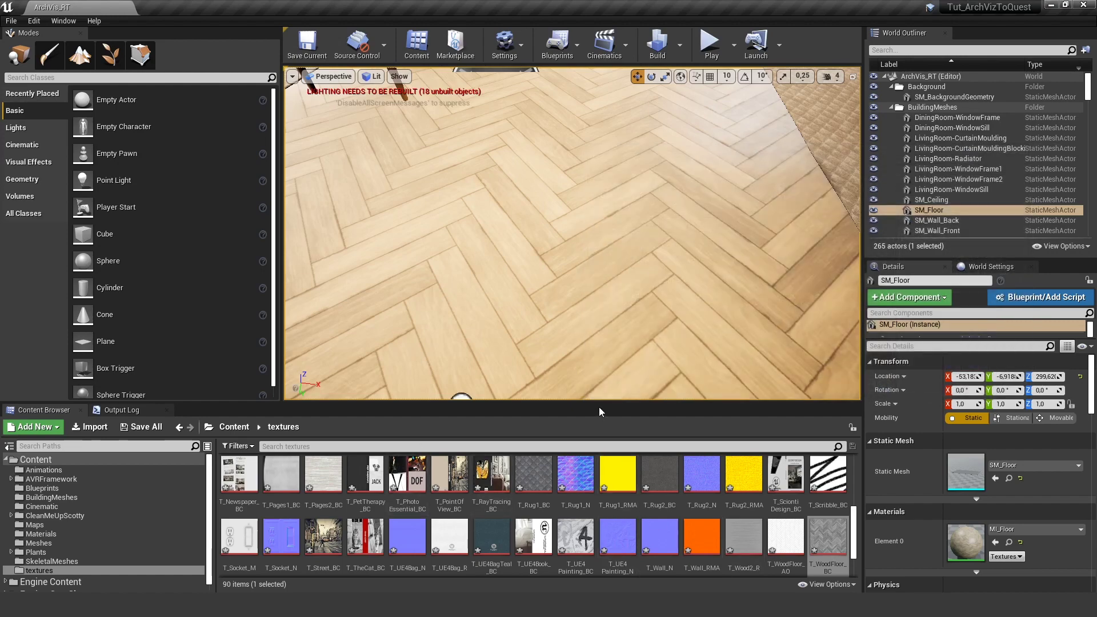